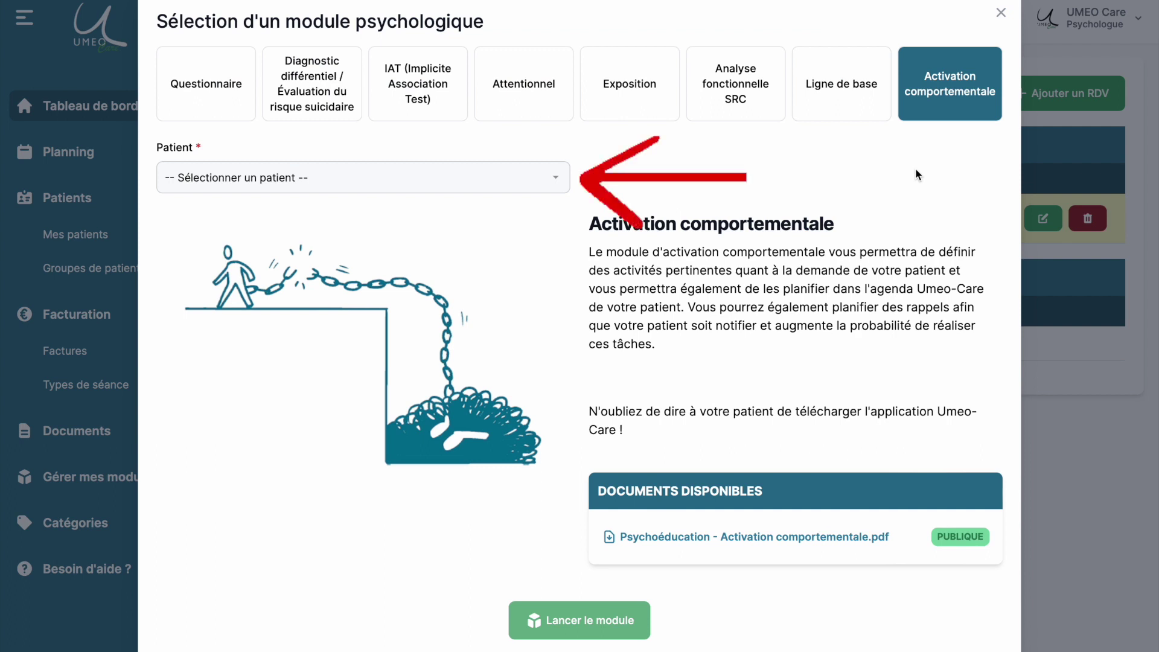
Step: Select the test patient and launch the Activation comportementale module
left_click(473, 176)
left_click(197, 207)
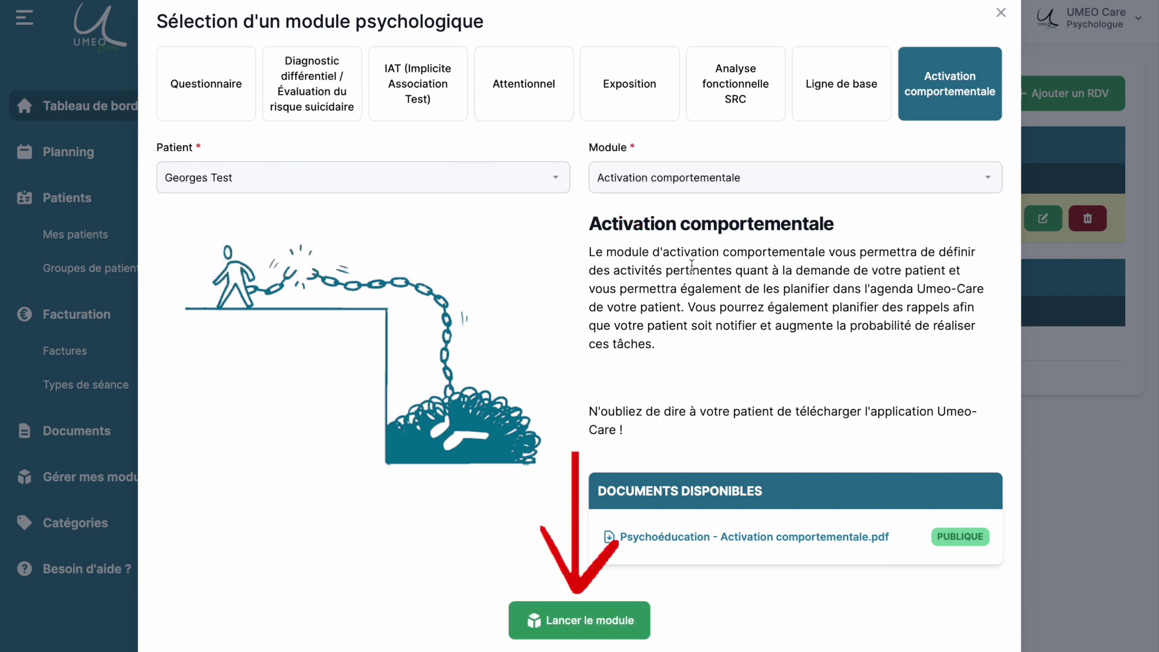
left_click(580, 620)
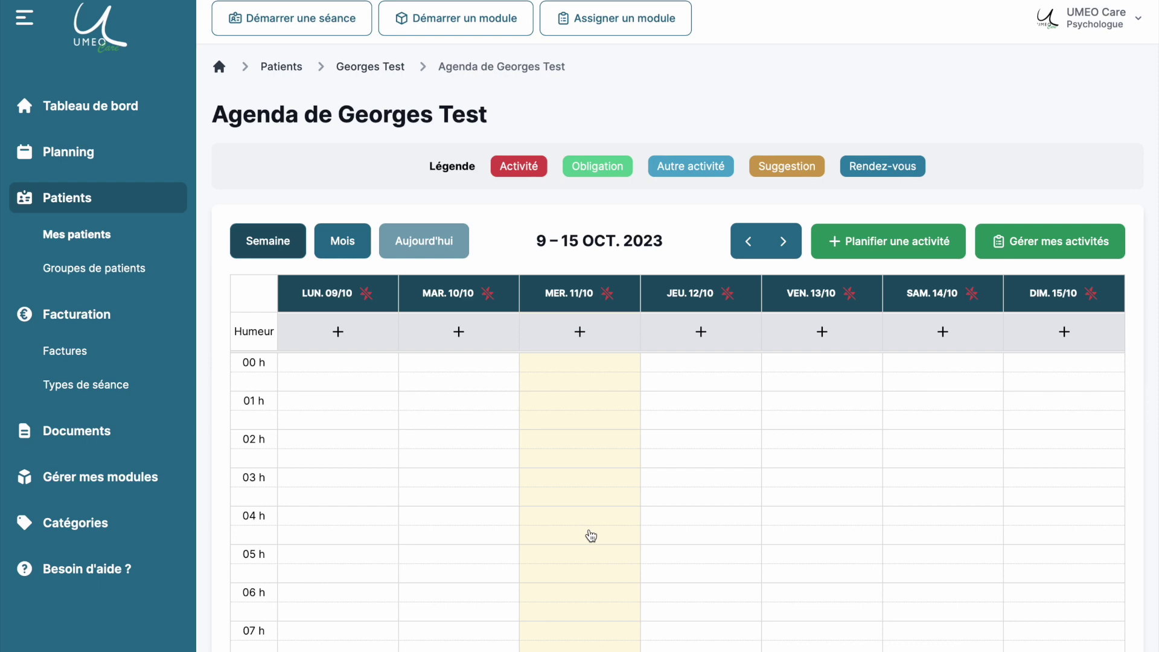
Step: Add an activity suggestion to the patient's agenda for Wednesday 11/10
scroll(591, 536, "down", 7)
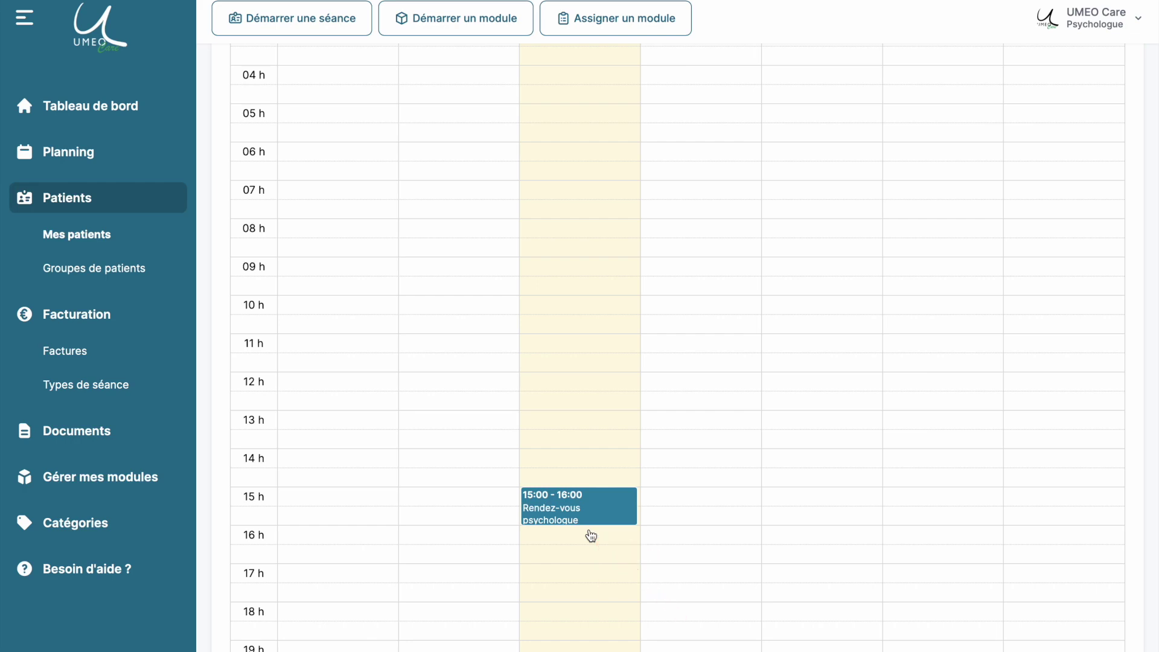
scroll(591, 536, "up", 7)
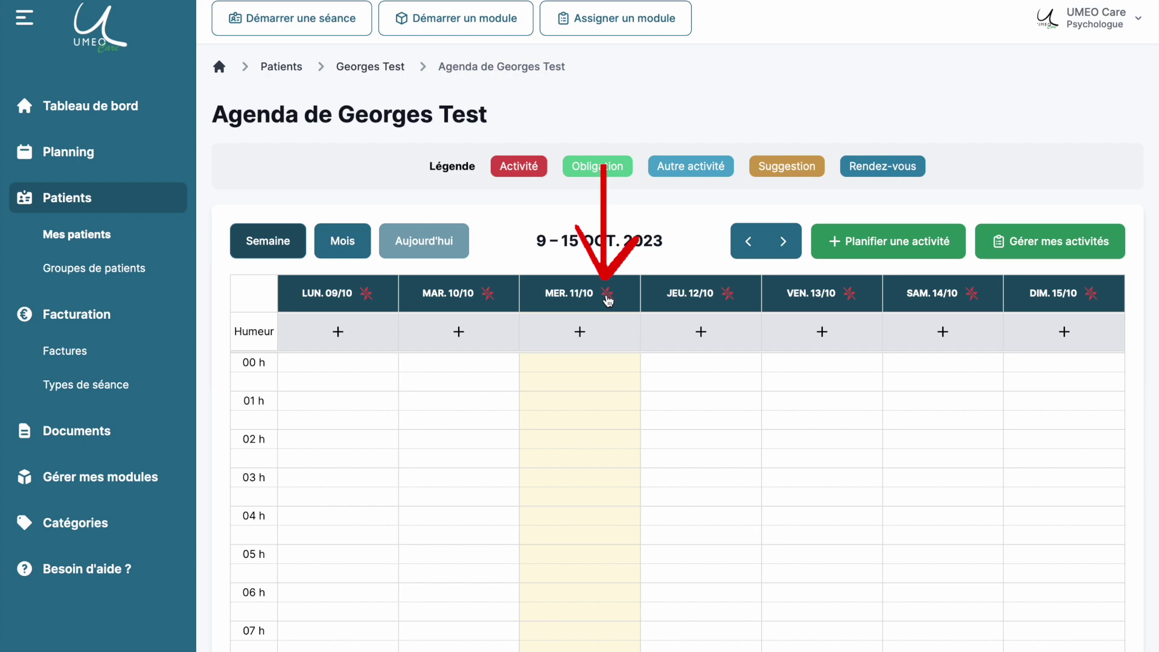
left_click(607, 296)
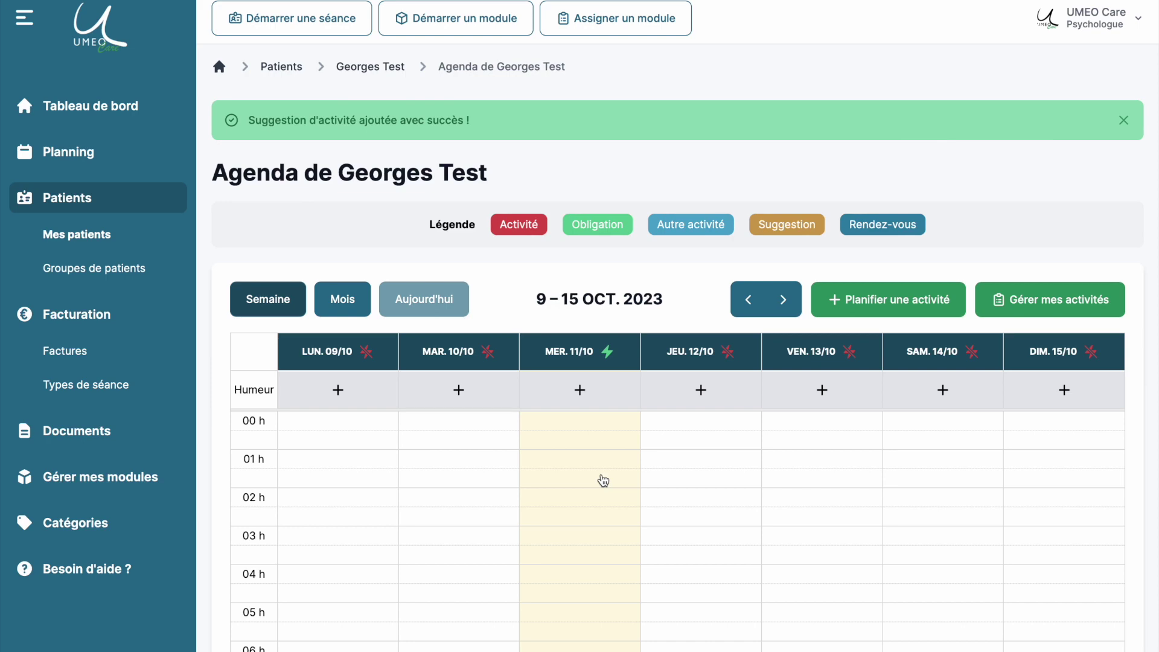
Step: Review the details of the suggestion planned on Wednesday at 13:00 and the mood rating form for 11 October 2023
scroll(604, 481, "down", 7)
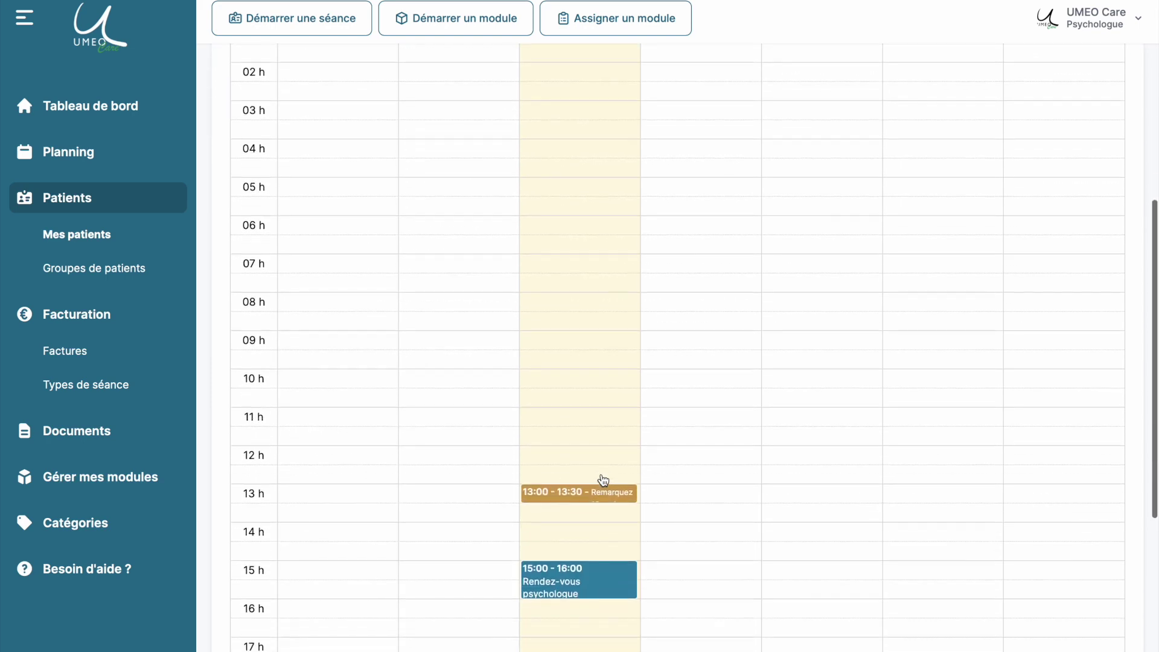
left_click(602, 505)
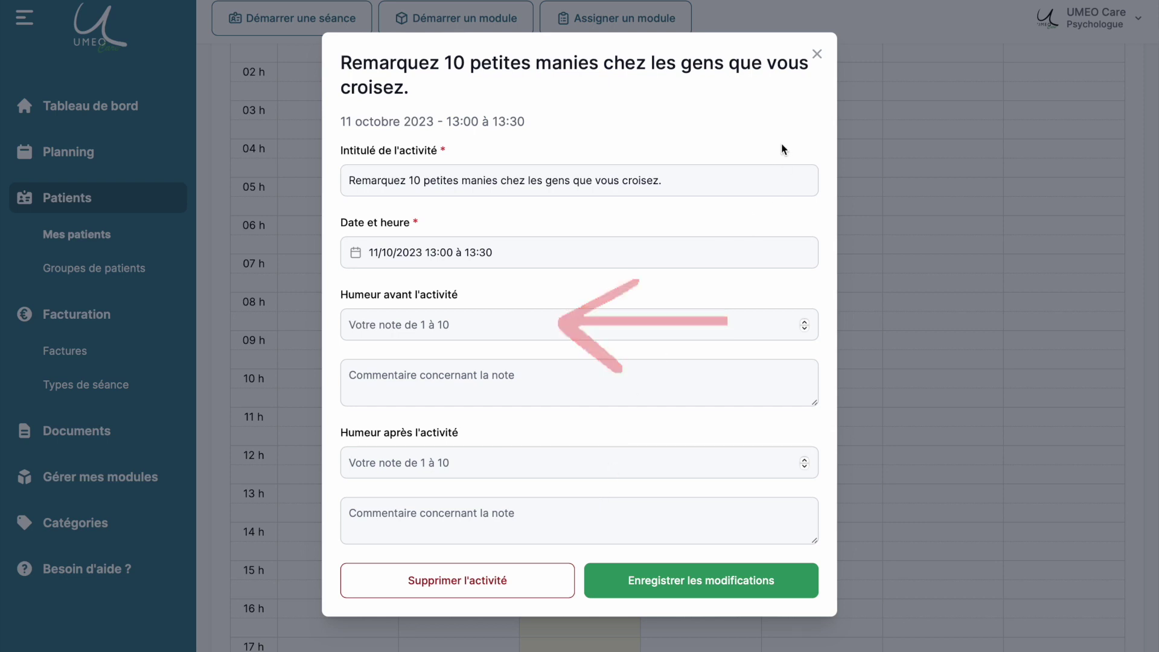
left_click(817, 56)
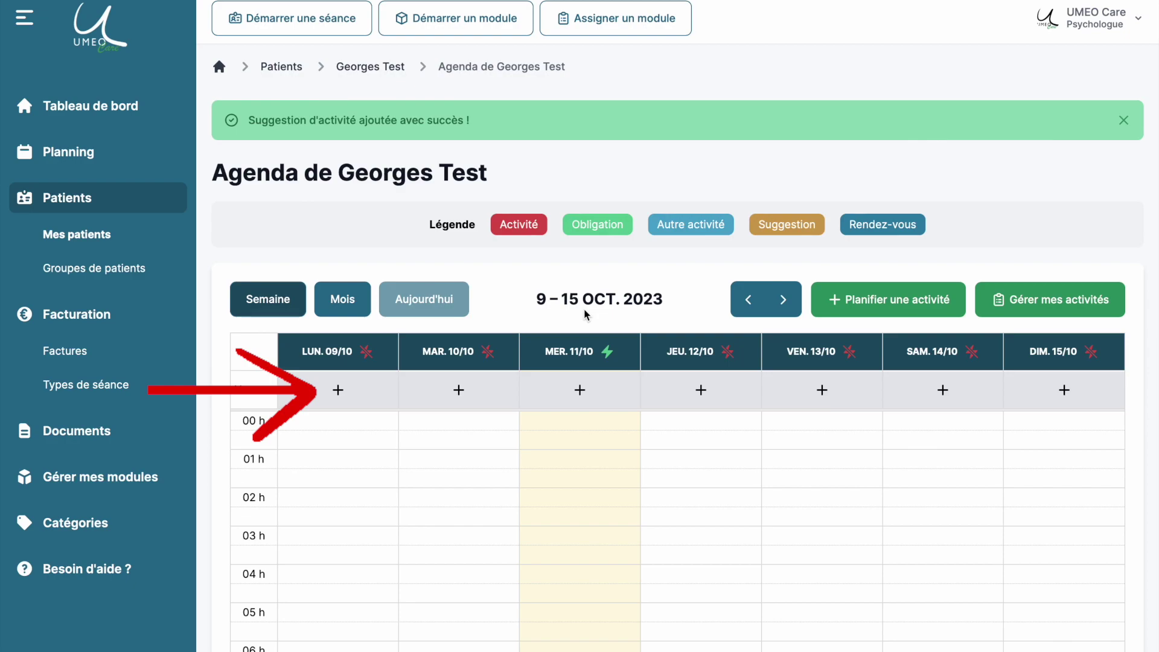
left_click(579, 390)
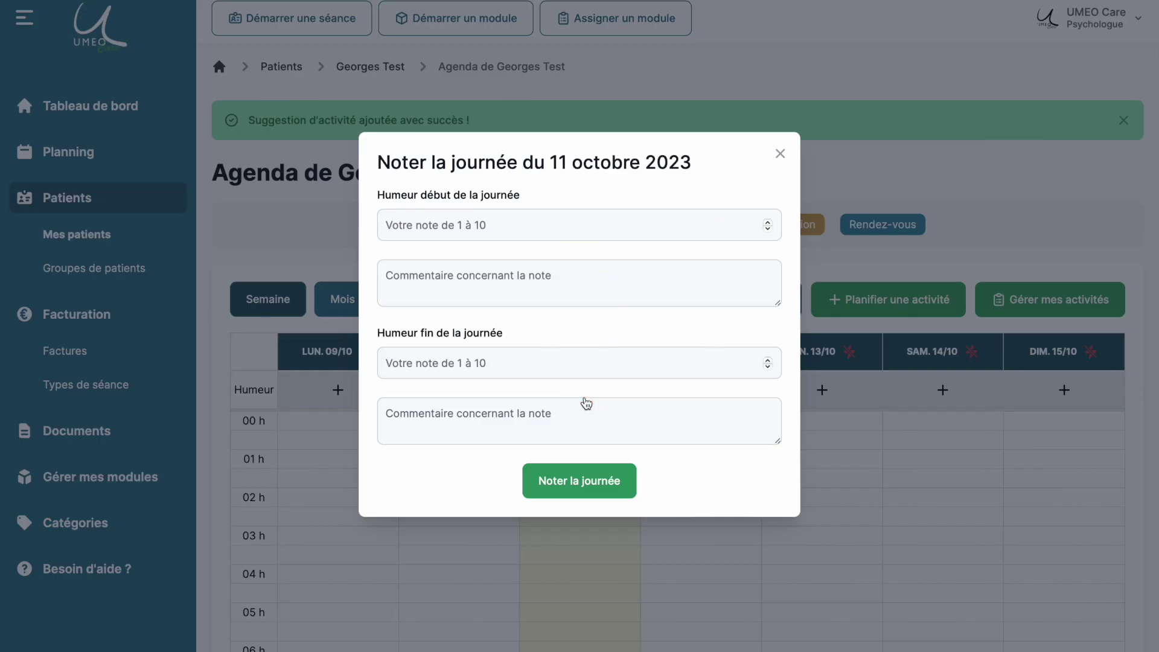
key("Escape")
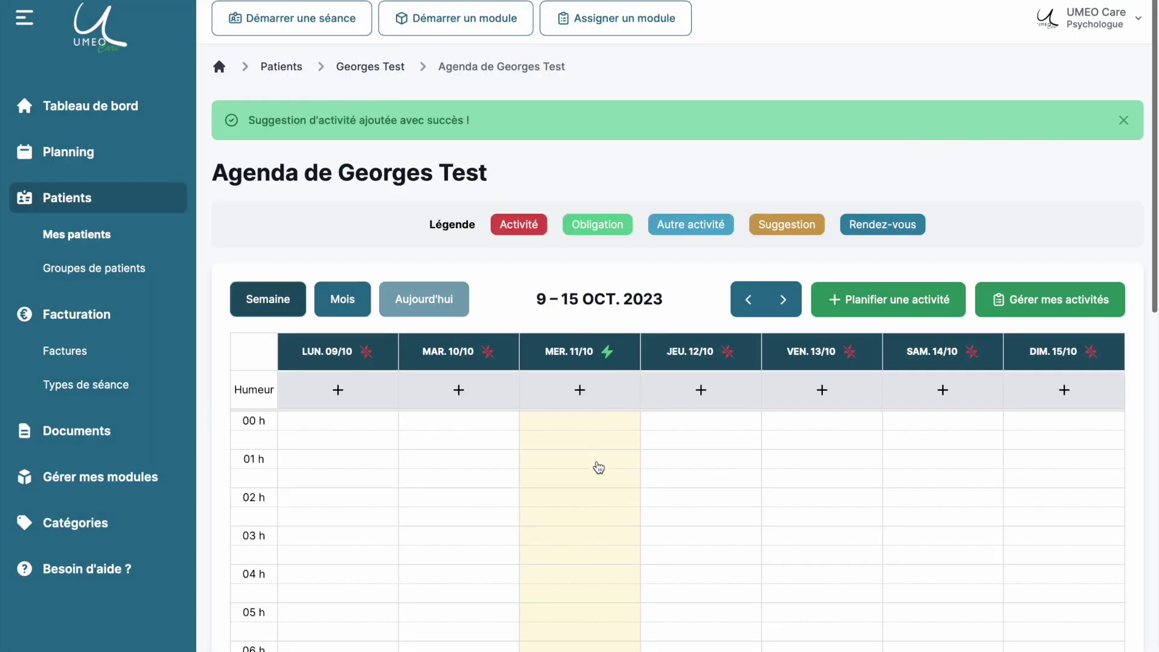
Step: Examine the Obligation, Autre activité and Activité types in the planning form for 11/10/2023 at 10:00, then close it
scroll(597, 469, "down", 5)
left_click(572, 448)
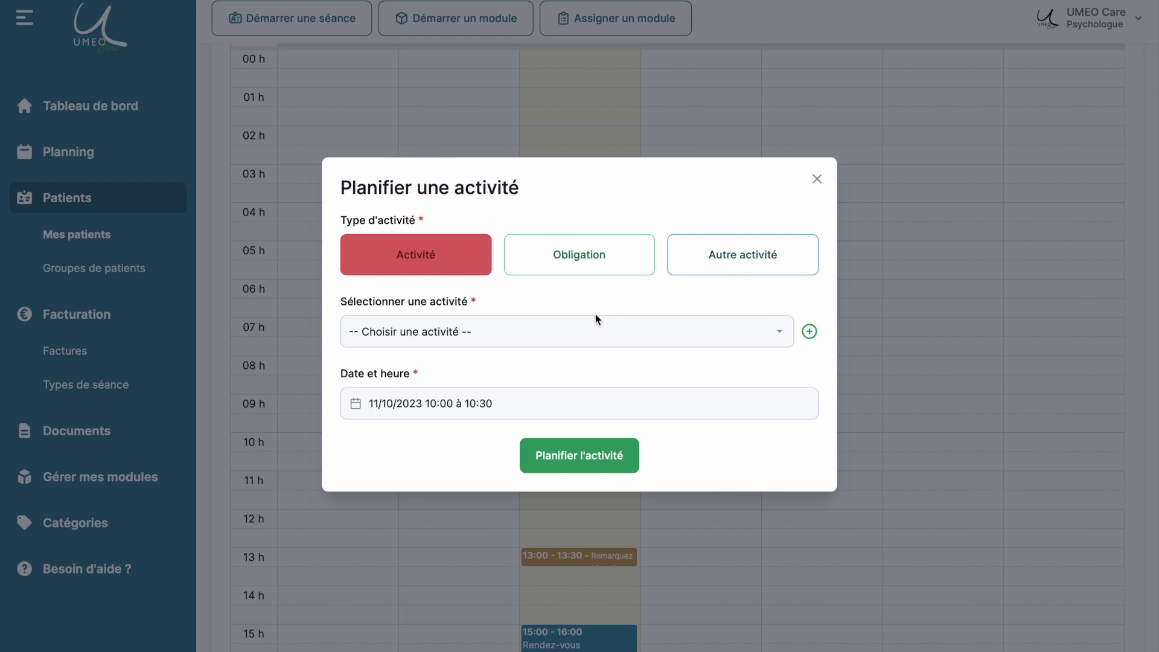
left_click(559, 268)
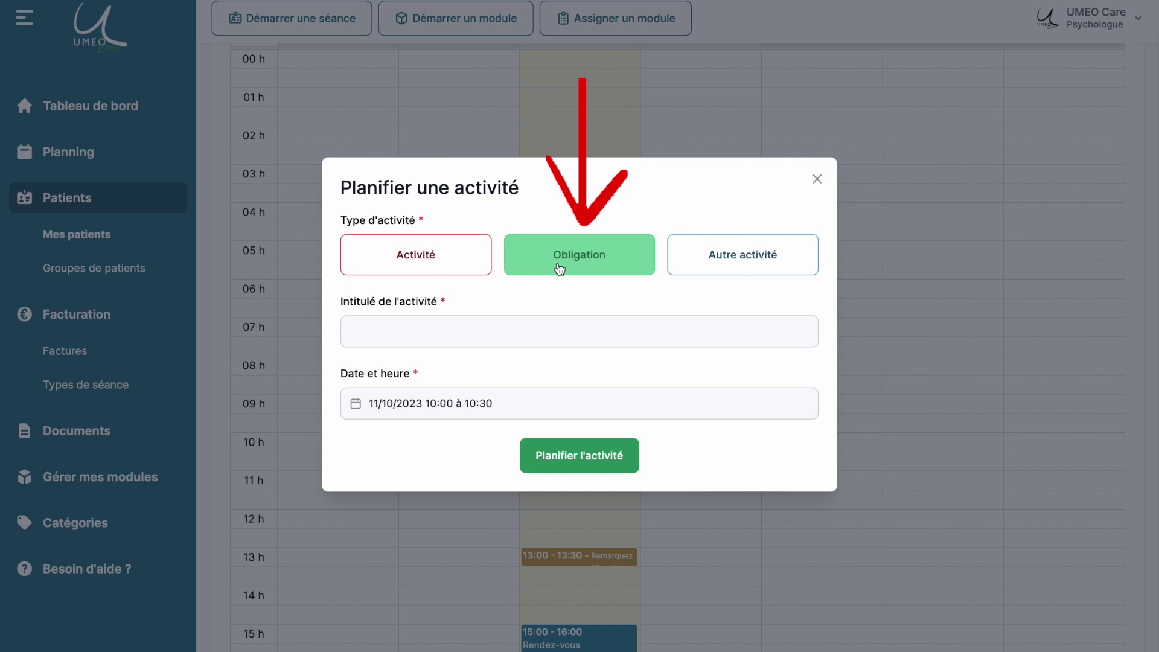
left_click(728, 259)
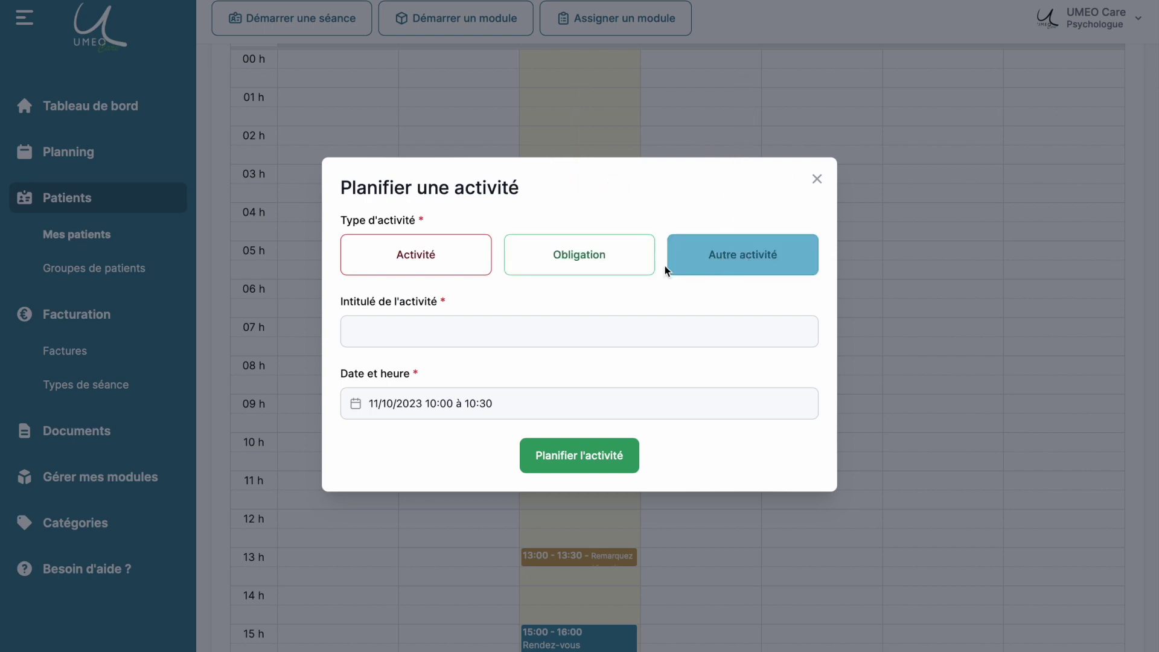
left_click(431, 272)
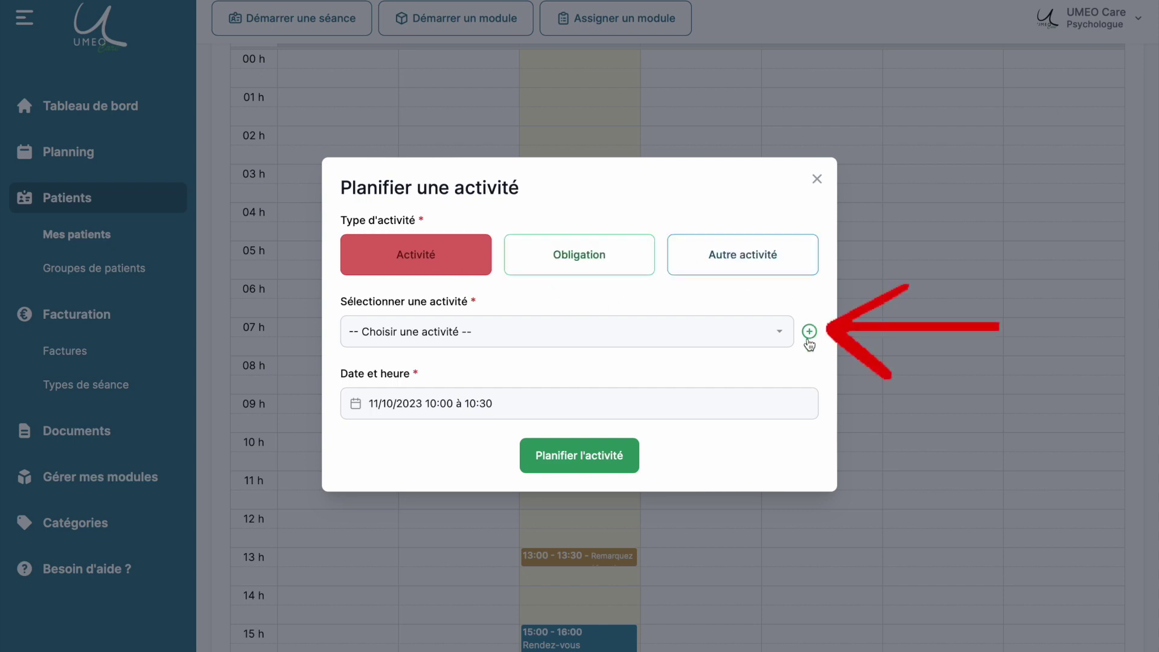
left_click(816, 180)
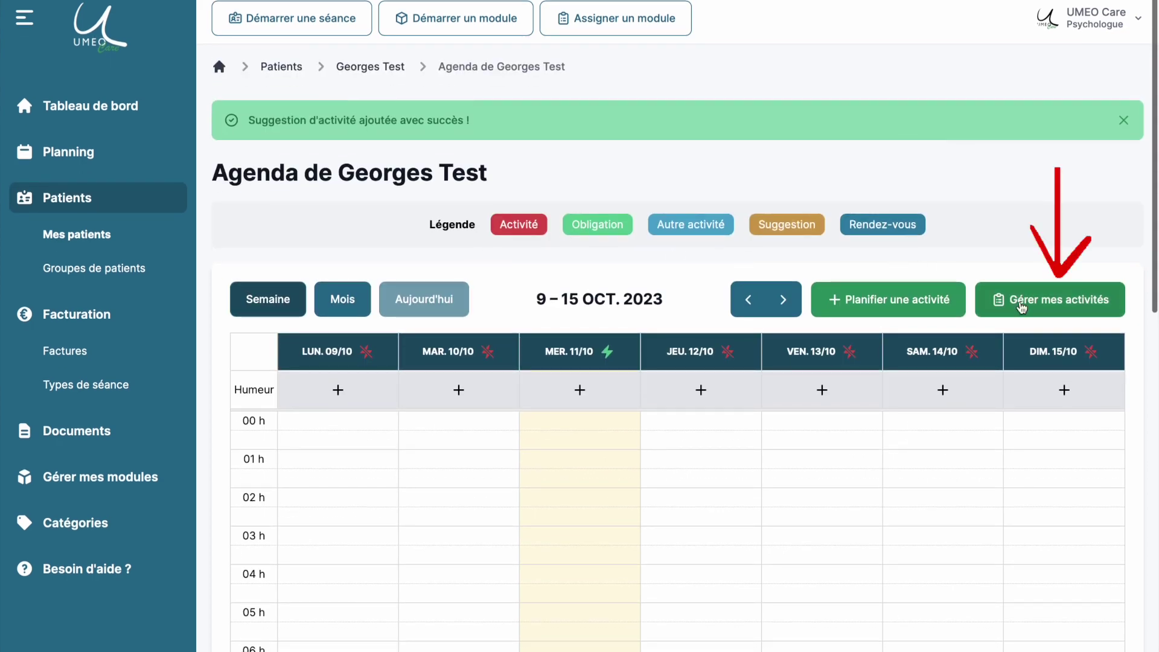
Step: Go to the patient's activity management and add the activity "Appeler ma maman" under Relations familiales
left_click(1022, 308)
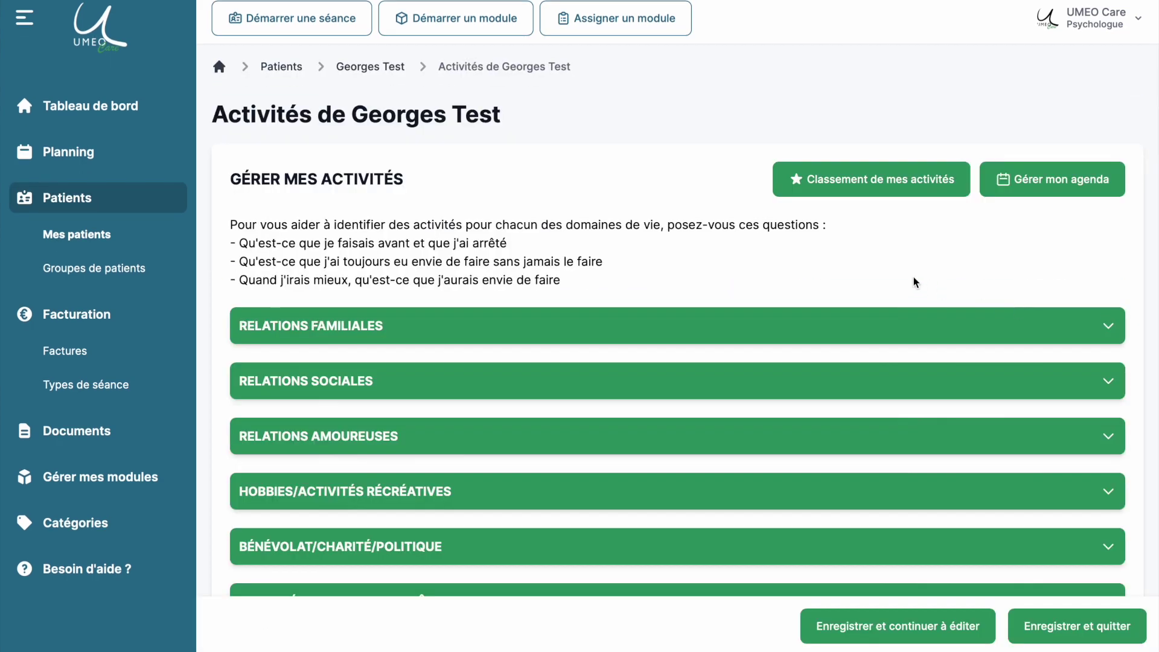
scroll(898, 275, "down", 3)
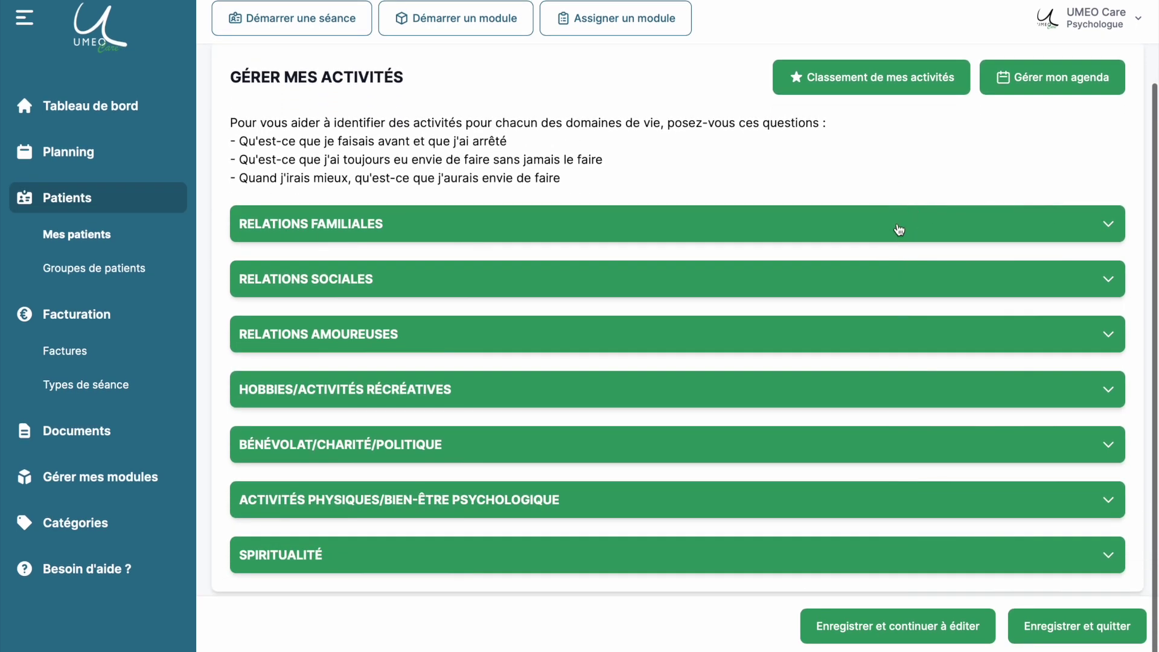
left_click(898, 228)
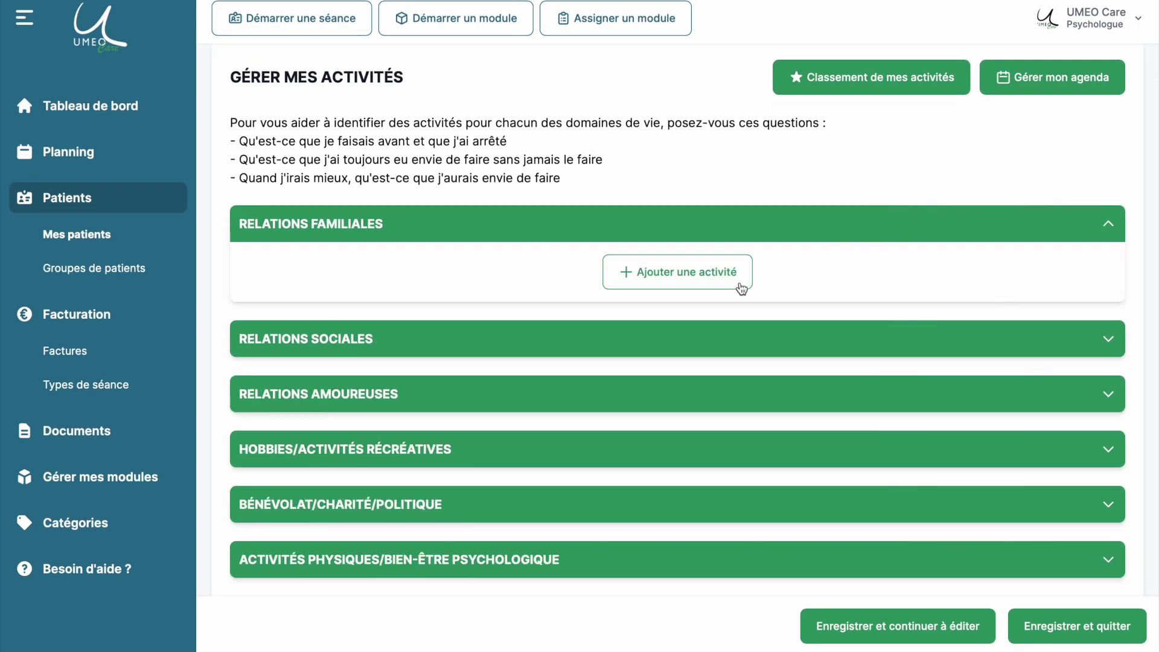
left_click(677, 272)
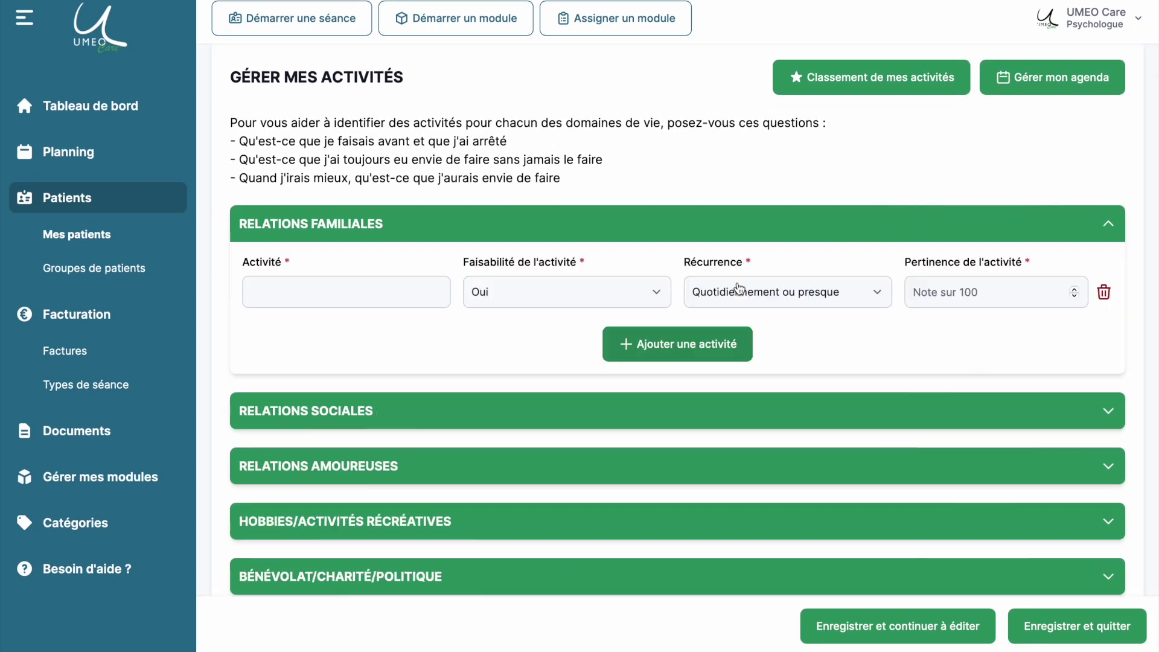
left_click(417, 288)
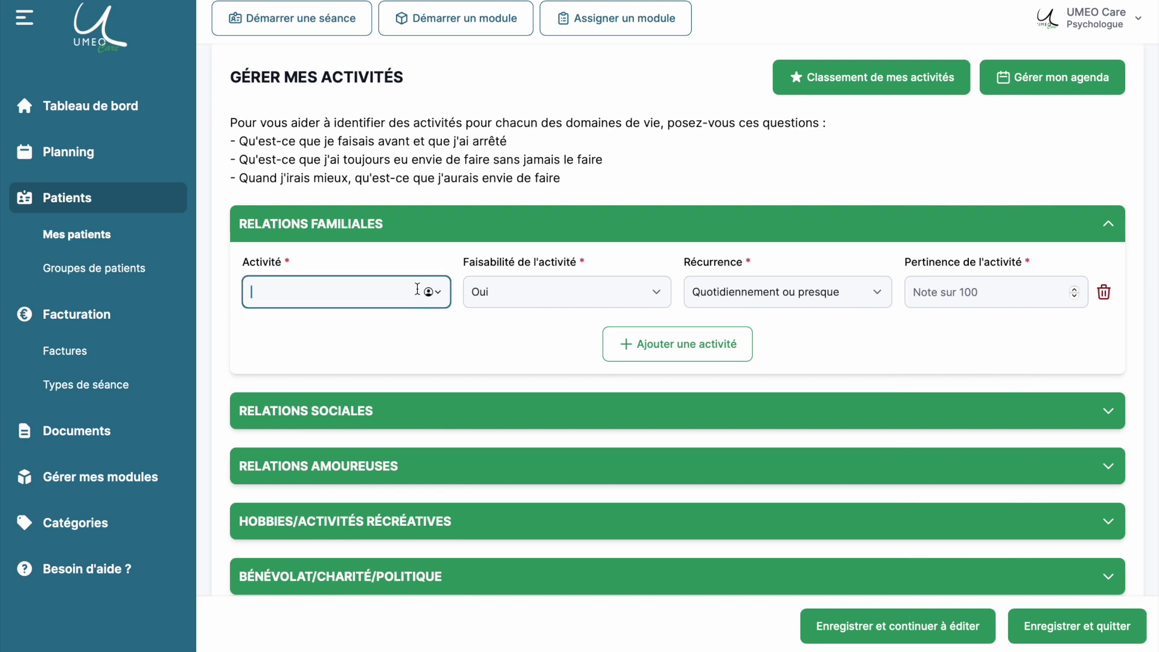
type("Appeler ma maman")
Step: Set the family activity's feasibility to Oui, recurrence to Quotidiennement ou presque and relevance to 80
left_click(586, 305)
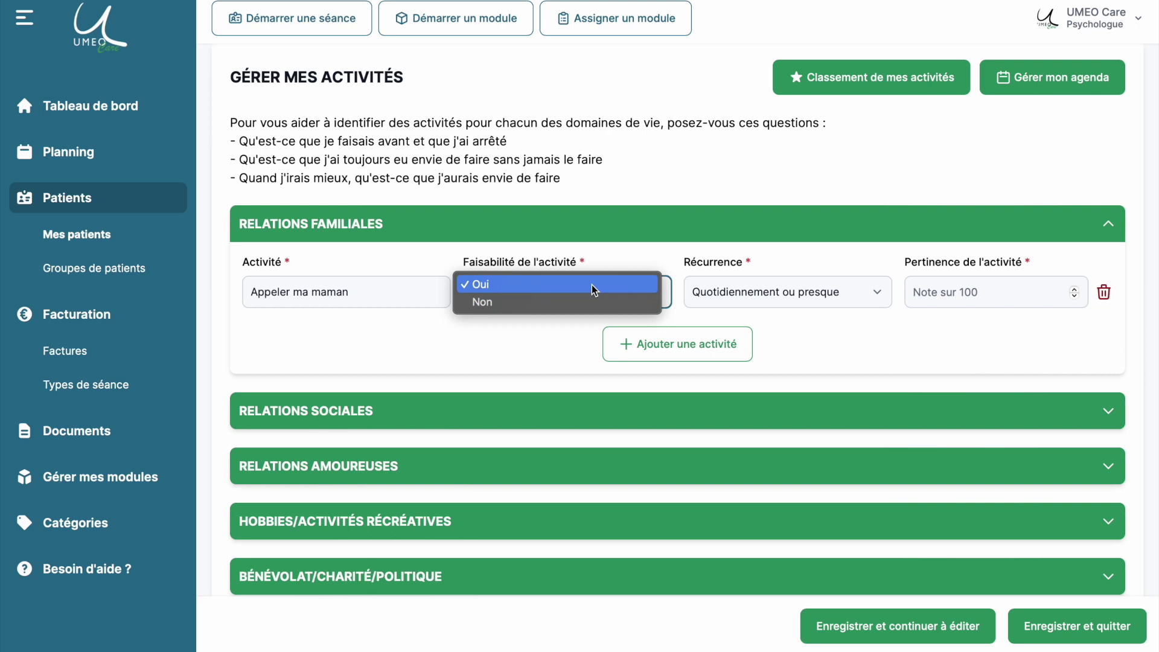
left_click(591, 284)
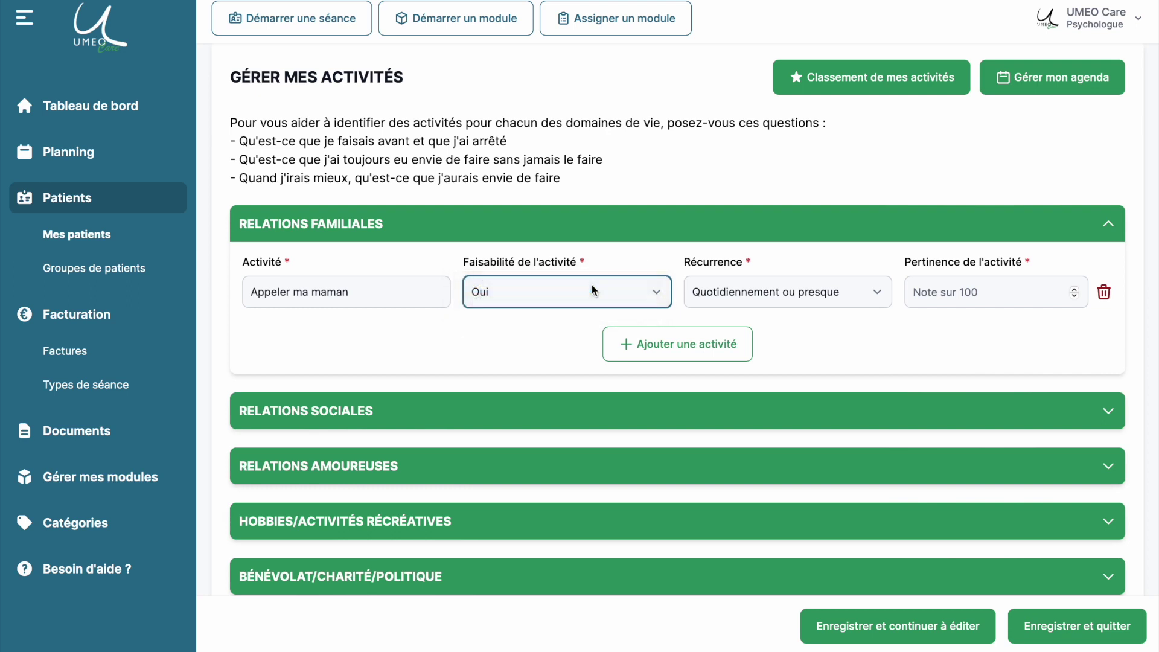
left_click(772, 290)
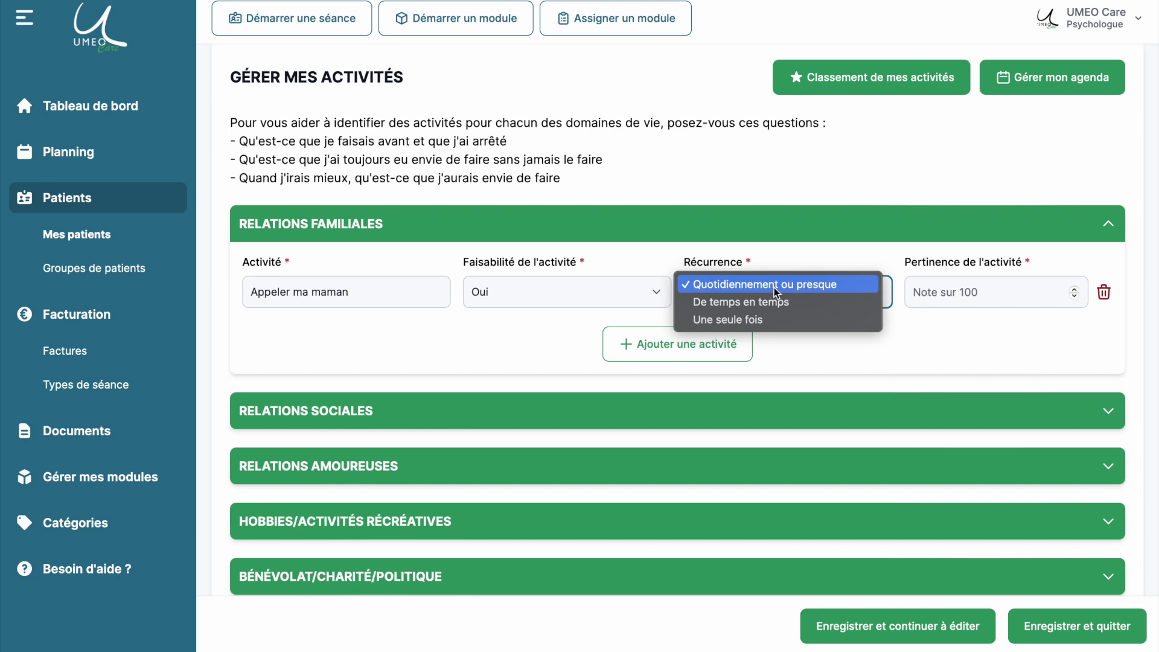
left_click(774, 289)
left_click(952, 284)
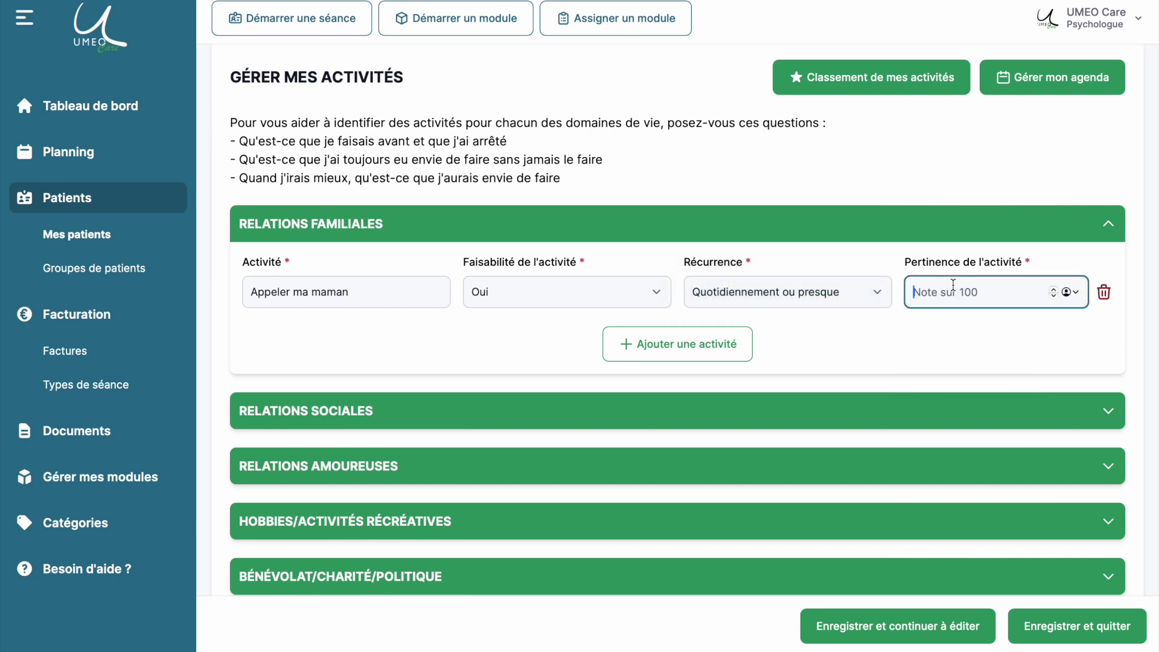
type("80")
Step: Add an activity under Relations amoureuses for proposing a rendez-vous to a named person
scroll(881, 352, "down", 1)
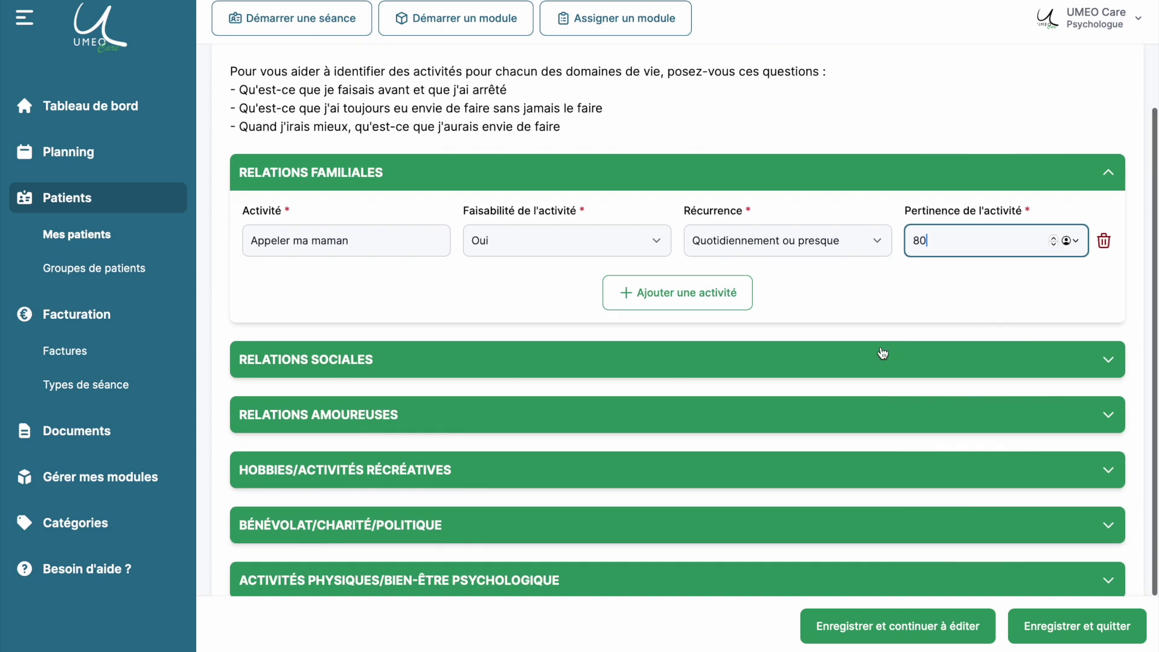
left_click(708, 430)
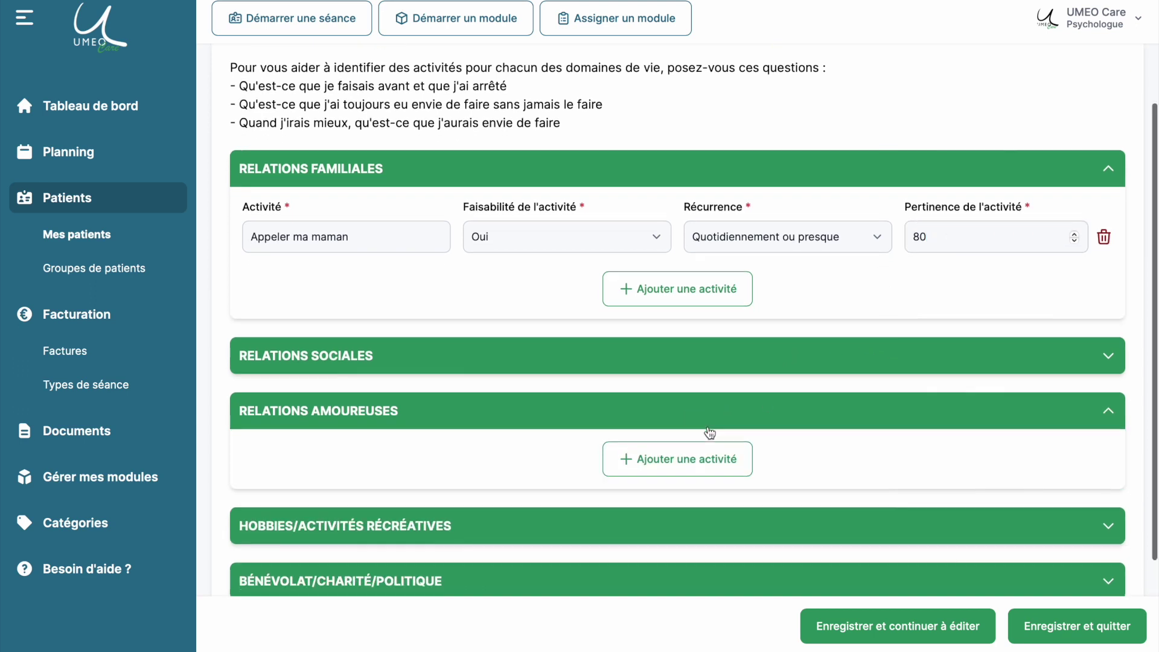
scroll(709, 433, "down", 1)
left_click(707, 417)
left_click(371, 429)
type("Proposer un rendez-vous à Jeanne")
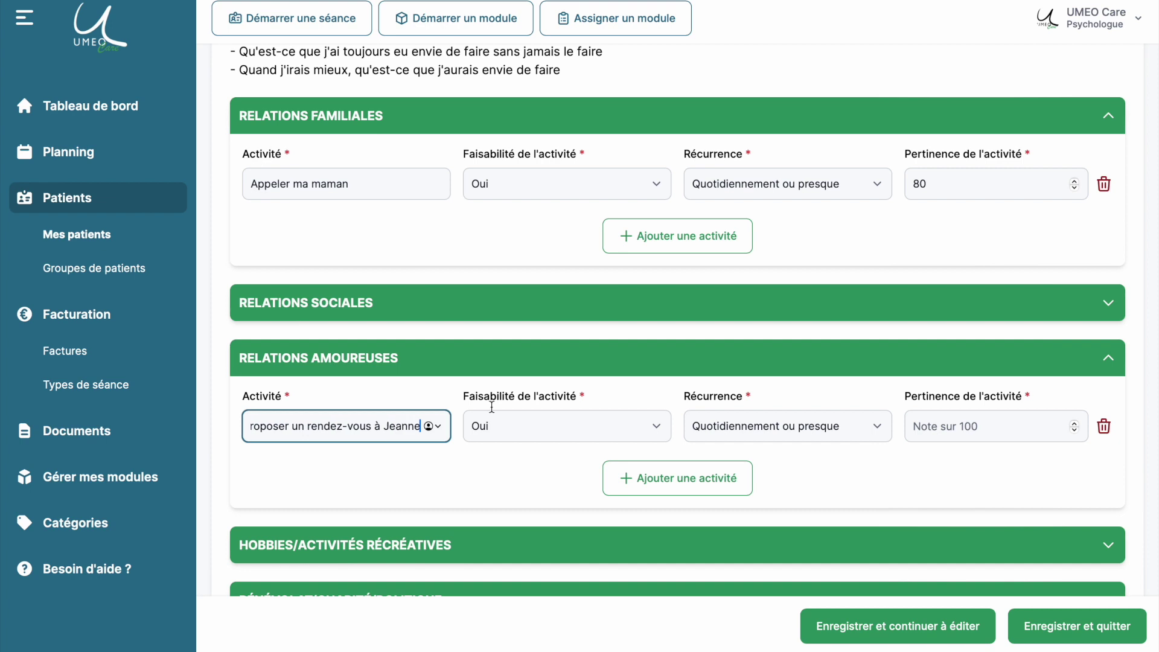
Step: Set the romantic activity's recurrence to De temps en temps and relevance to 90, then save the activities and exit
left_click(759, 423)
left_click(762, 436)
left_click(951, 426)
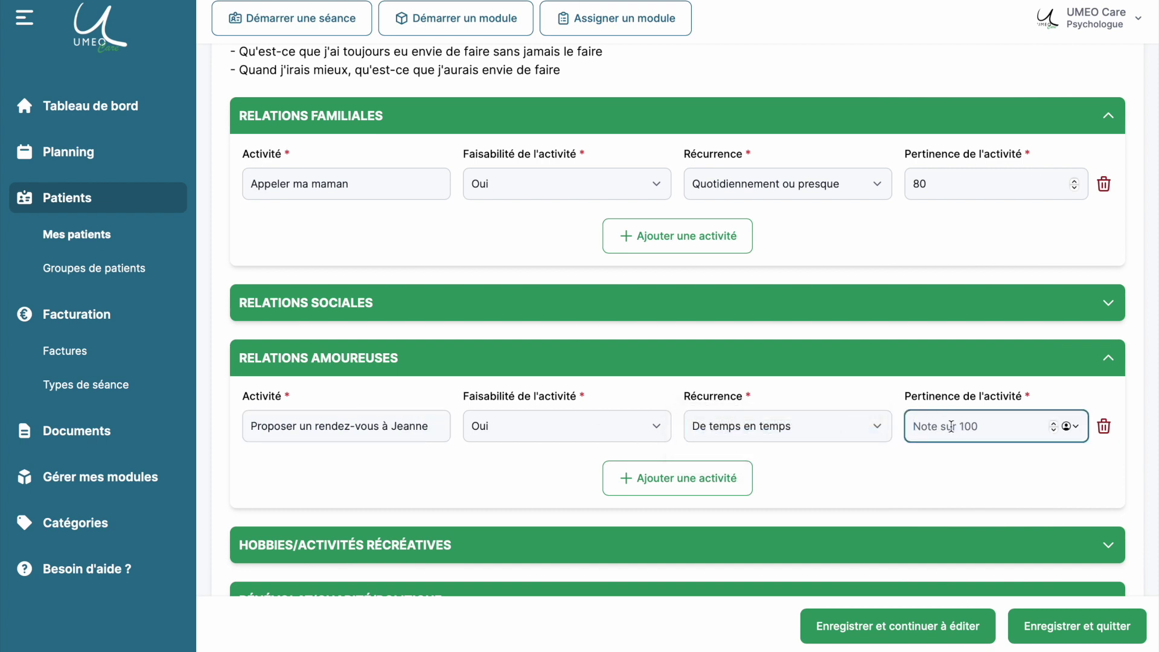
type("90")
scroll(824, 302, "down", 5)
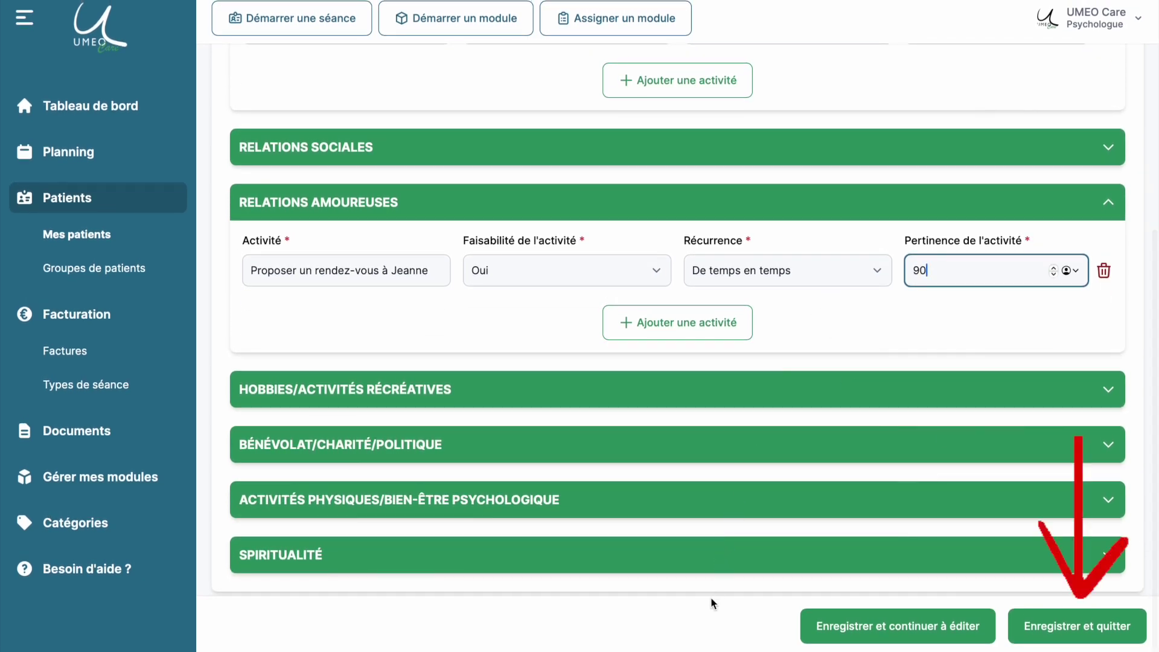
left_click(1058, 628)
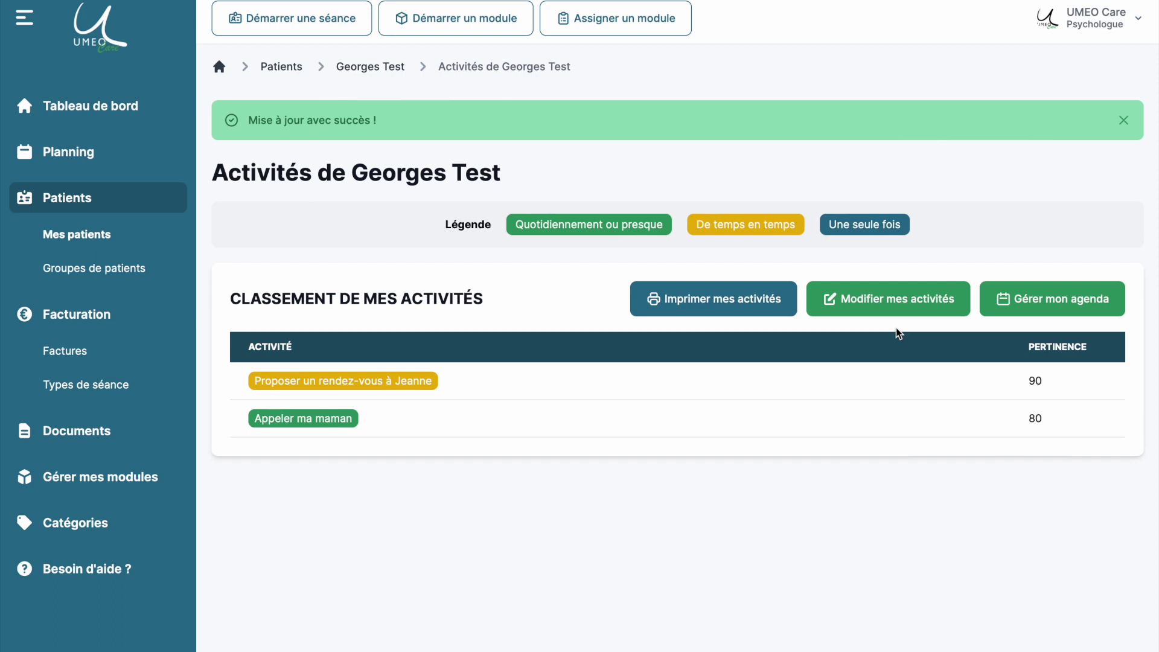
Step: Plan the activity "Appeler ma maman" in the patient's agenda on 11/10/2023 from 19:00 to 19:30
left_click(1046, 310)
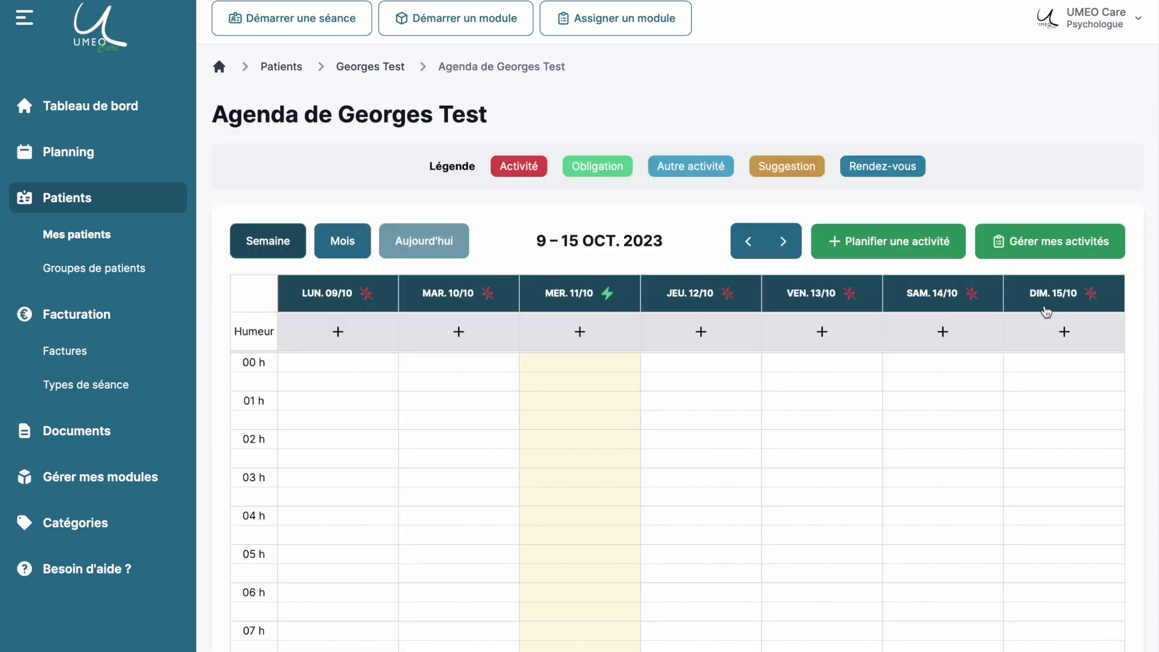
scroll(564, 531, "down", 6)
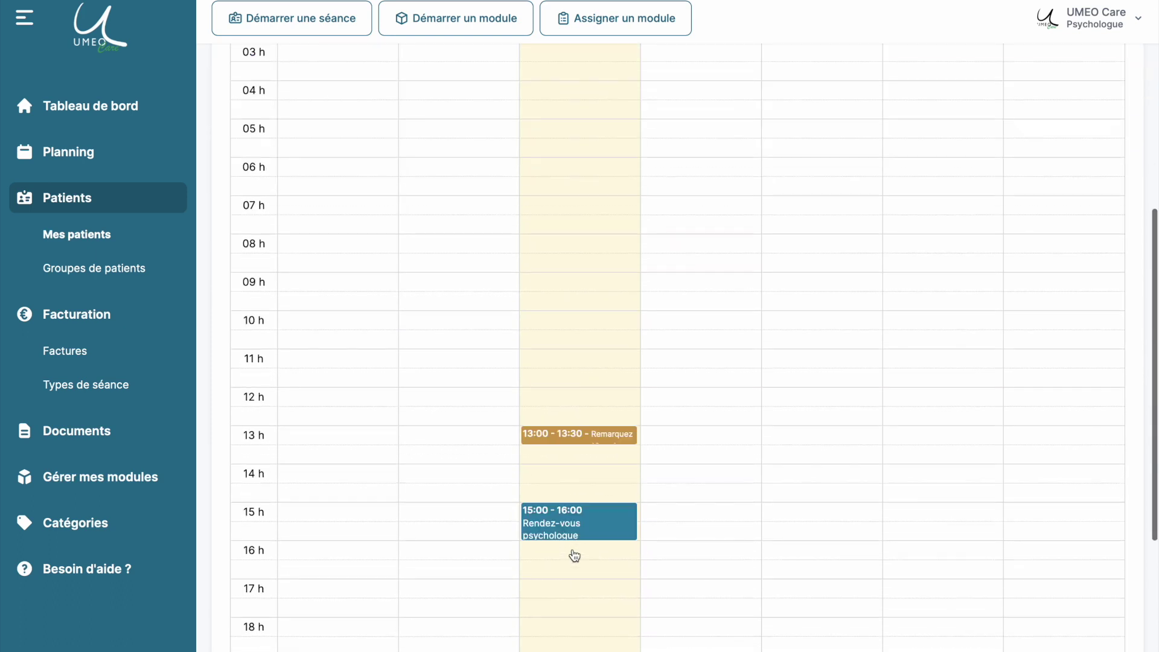
scroll(567, 520, "down", 3)
left_click(561, 544)
left_click(482, 325)
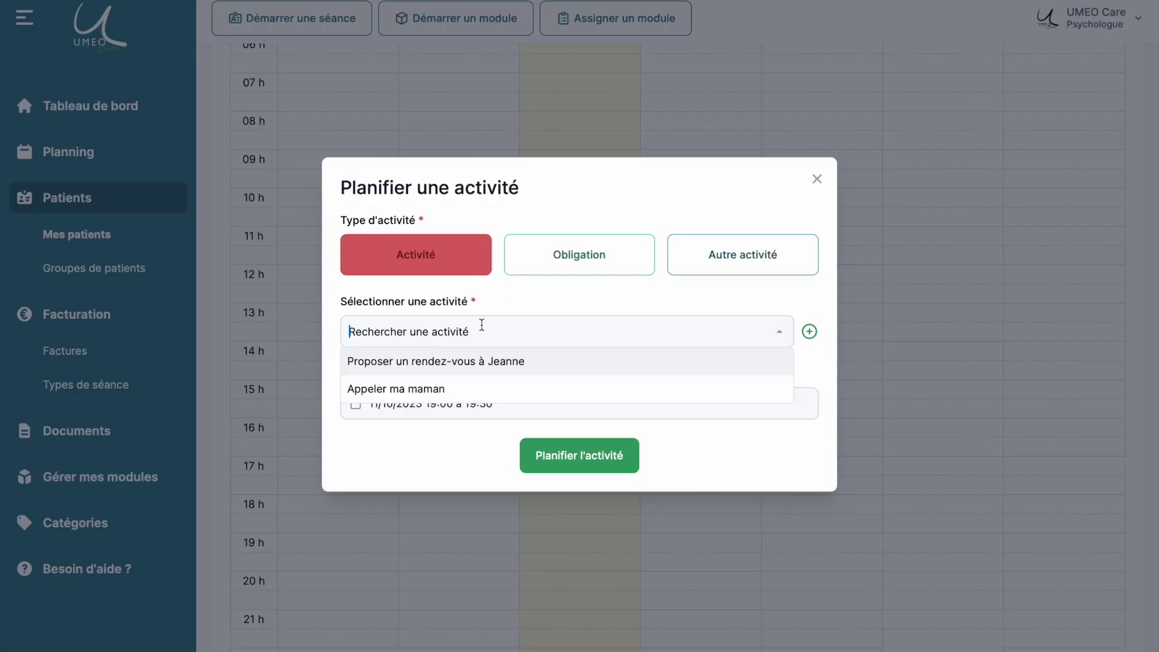
left_click(460, 389)
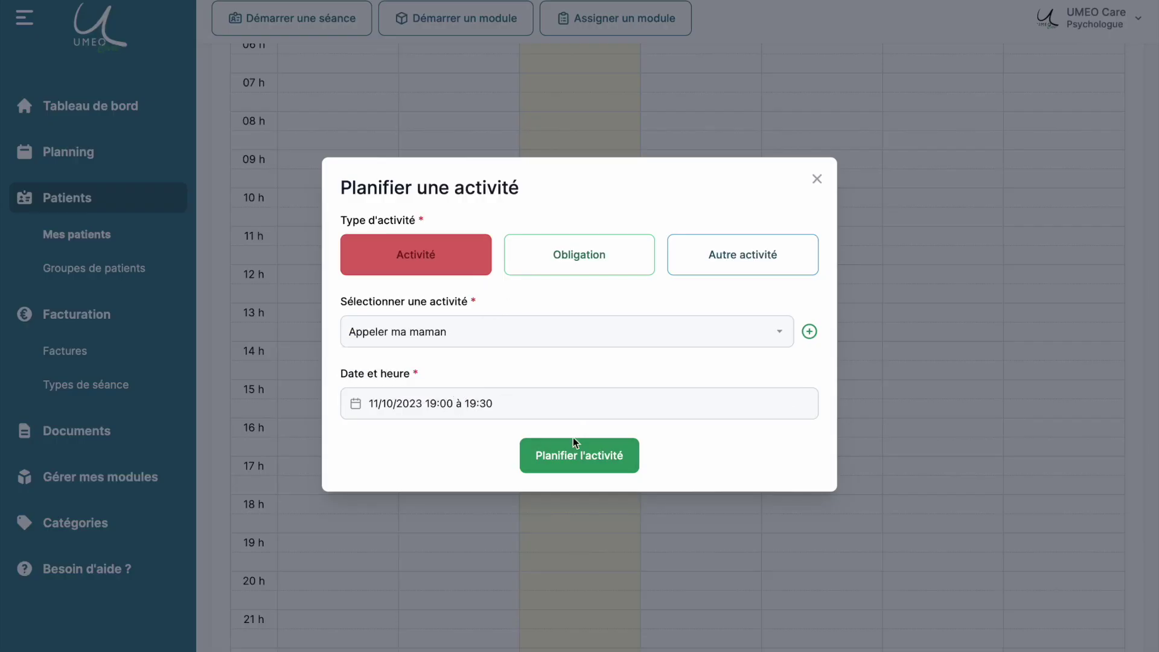
left_click(567, 455)
Step: In the planned activity "Appeler ma maman", rate the mood before the activity 6 with the comment "J'ai ruminé toute l'après-midi"
left_click(570, 586)
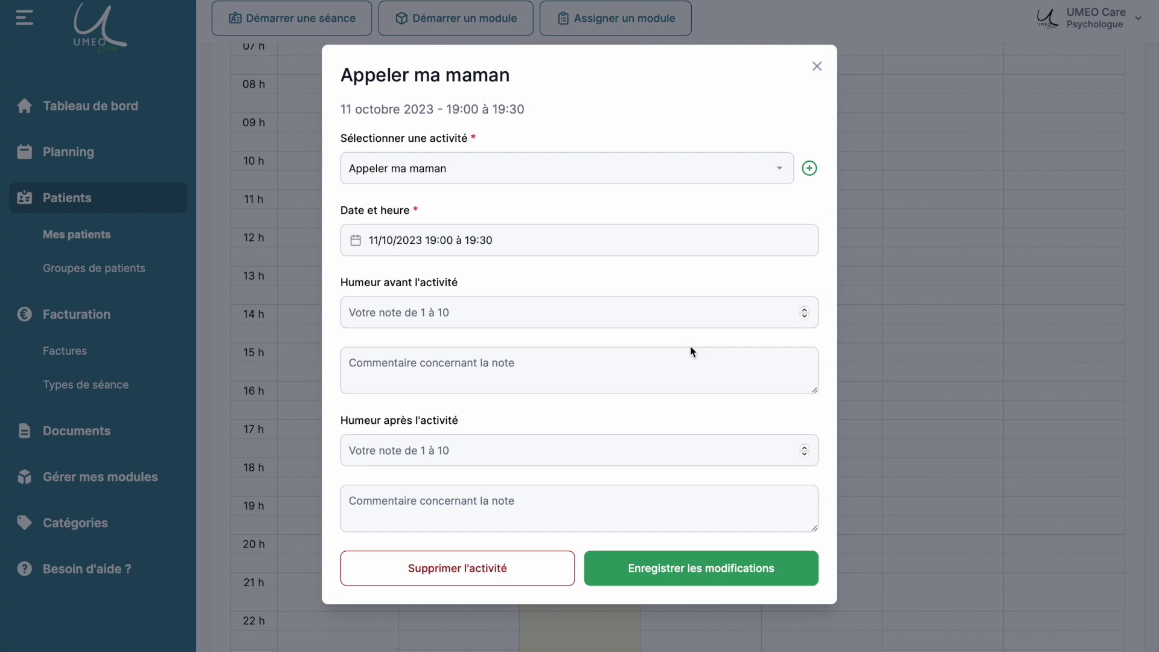
left_click(629, 314)
type("6")
left_click(613, 359)
type("J'ai ruminé toute l'après-midi")
Step: Rate the mood after the activity 9 and start its comment with "Ça"
left_click(575, 455)
type("9")
left_click(552, 492)
type("Ça")
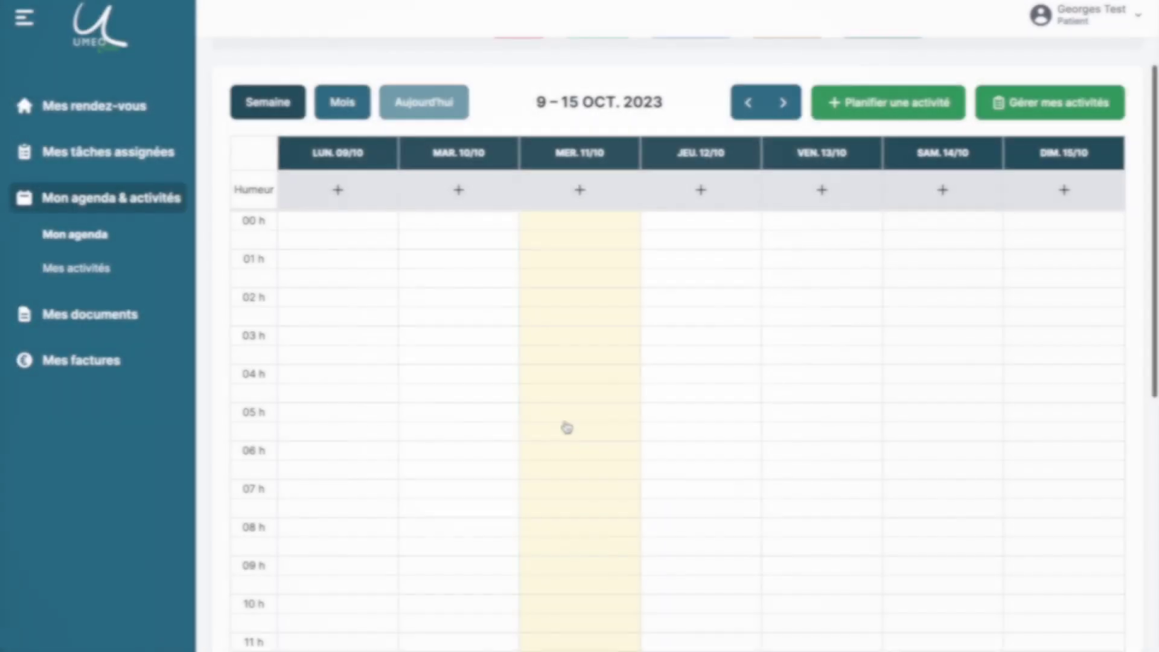
Step: In the patient's own agenda, plan an Autre activité titled "On m'a proposé une ballade" on 11/10/2023 from 19:30 to 20:00
scroll(537, 477, "down", 8)
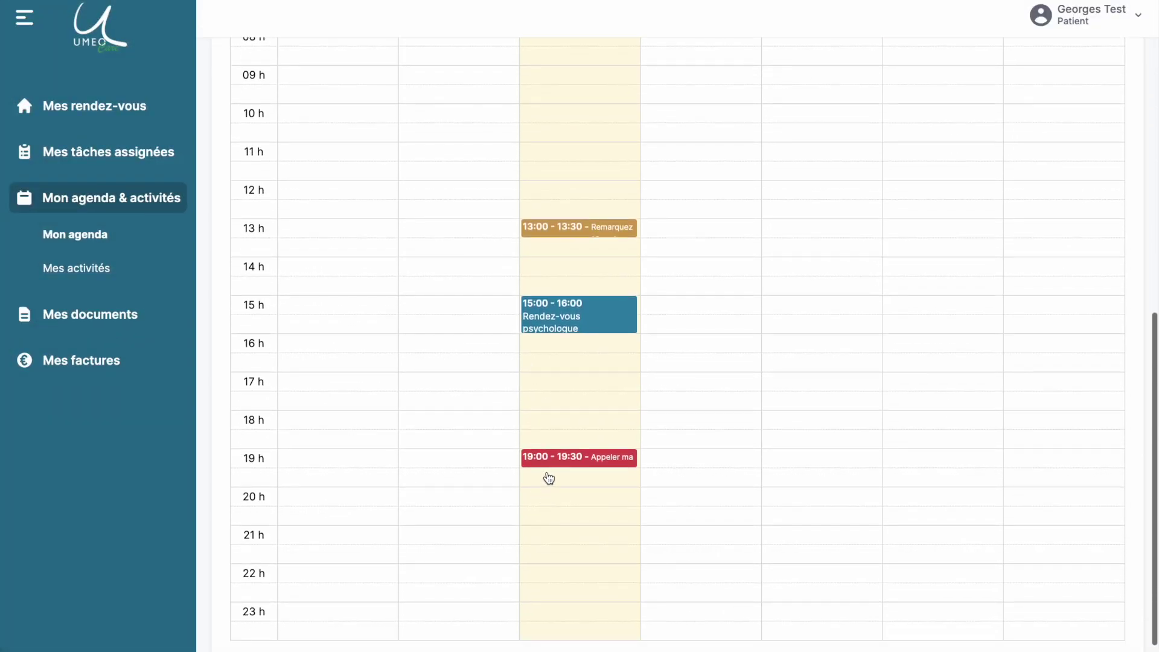
left_click(548, 478)
left_click(725, 252)
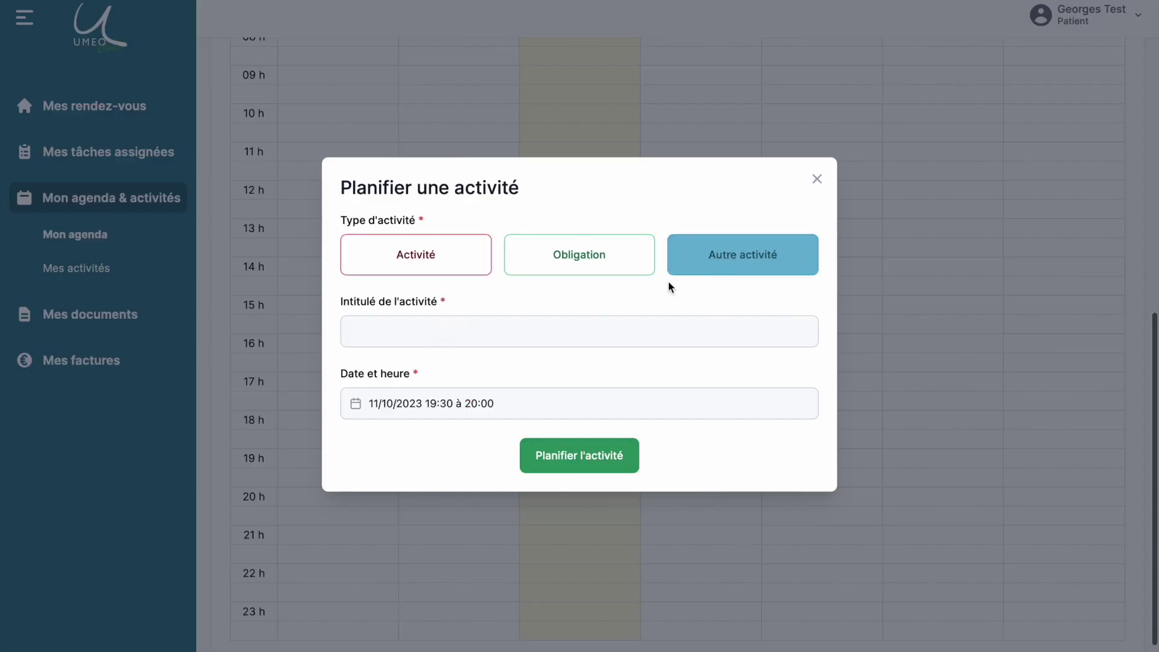
left_click(593, 329)
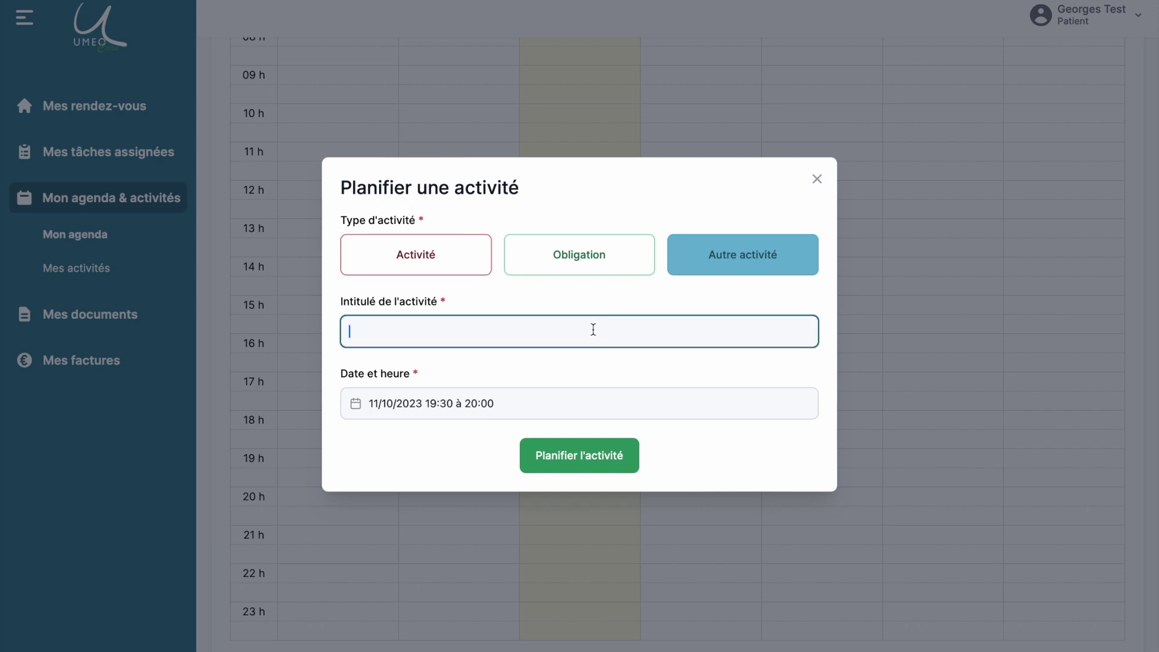
type("On m'a proposé")
type(" d")
key("BackSpace")
key("BackSpace")
type("une ballade !")
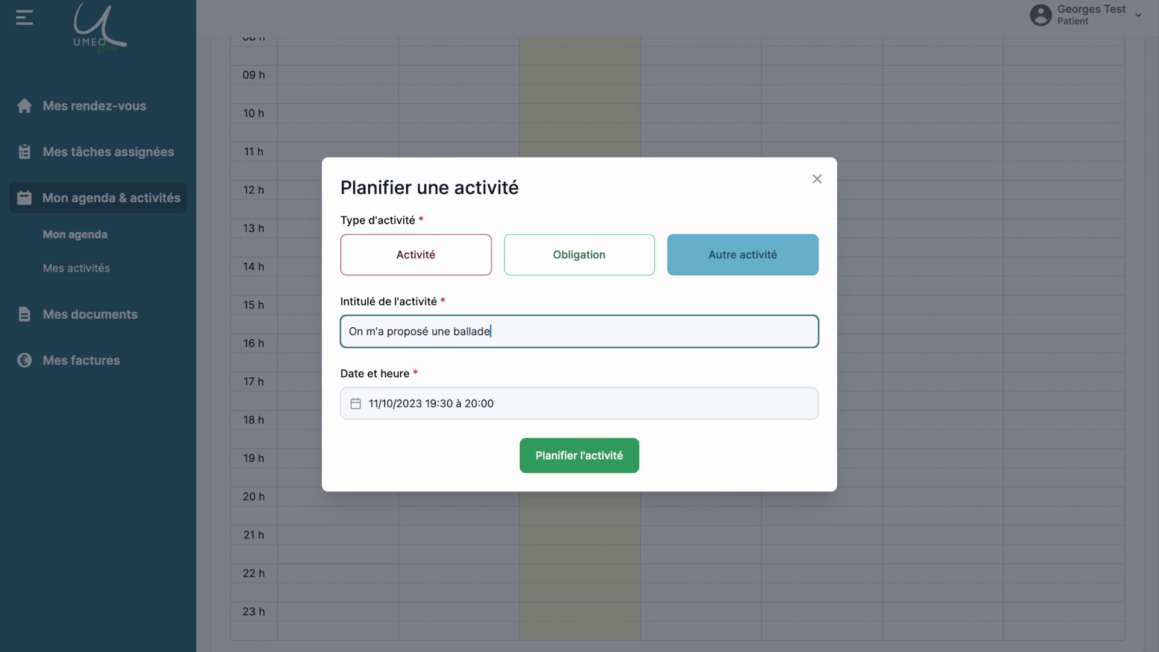
left_click(577, 455)
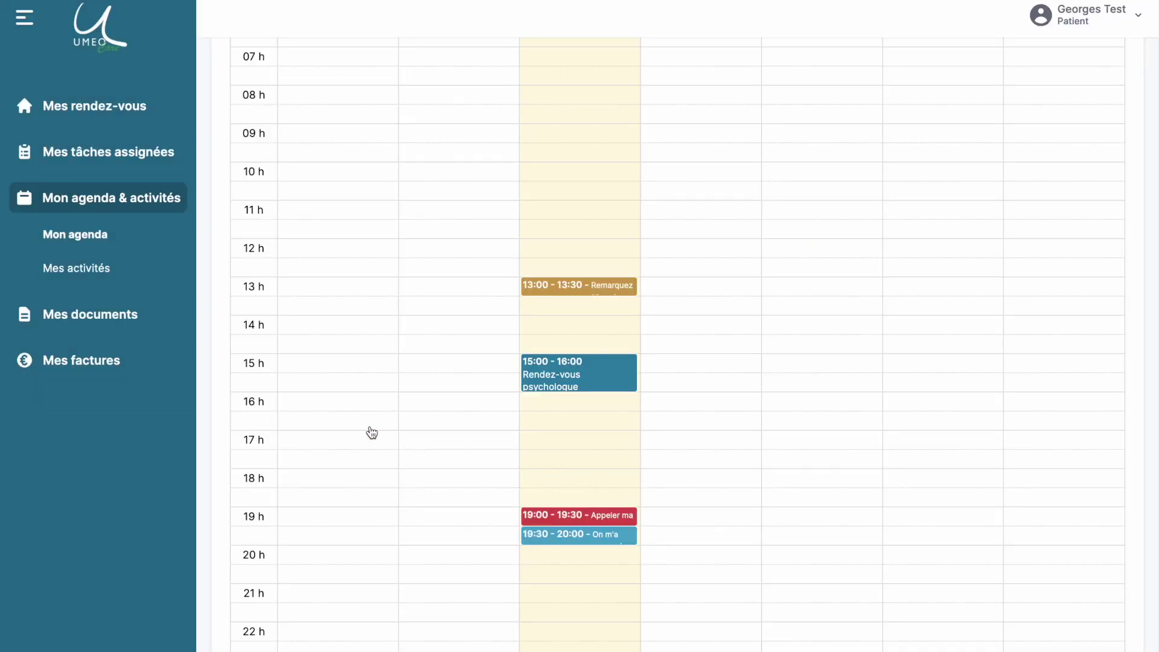
Step: Check the patient's weekly agenda and its legend, and open the patient's activity ranking
scroll(370, 432, "up", 10)
scroll(390, 370, "down", 1)
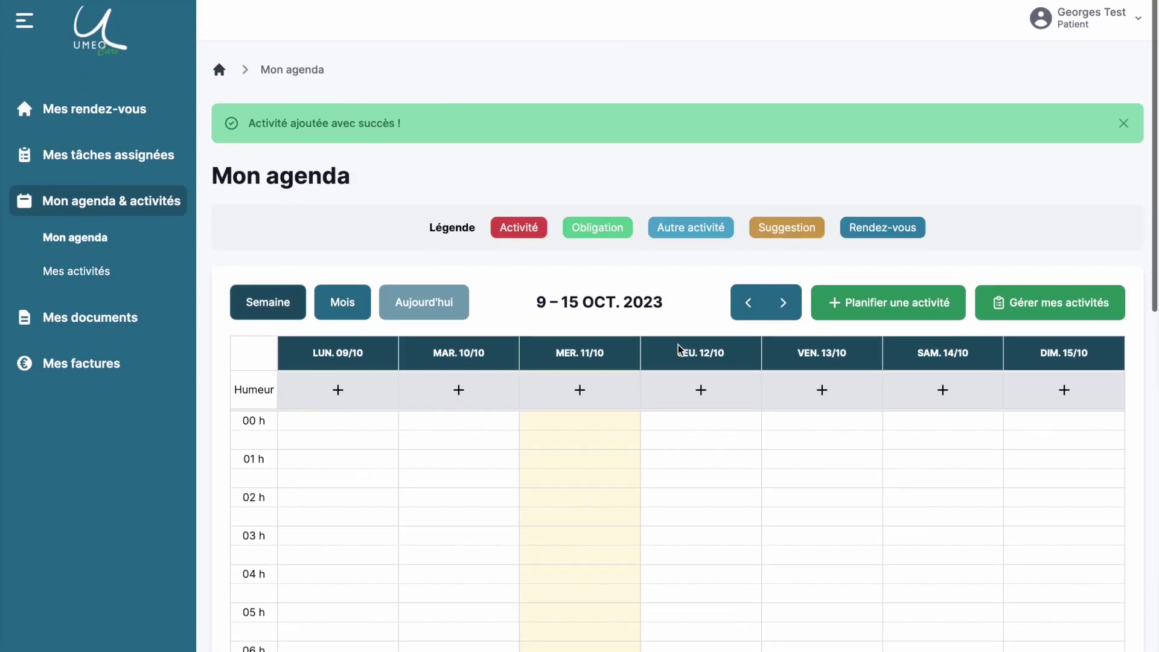
left_click(84, 280)
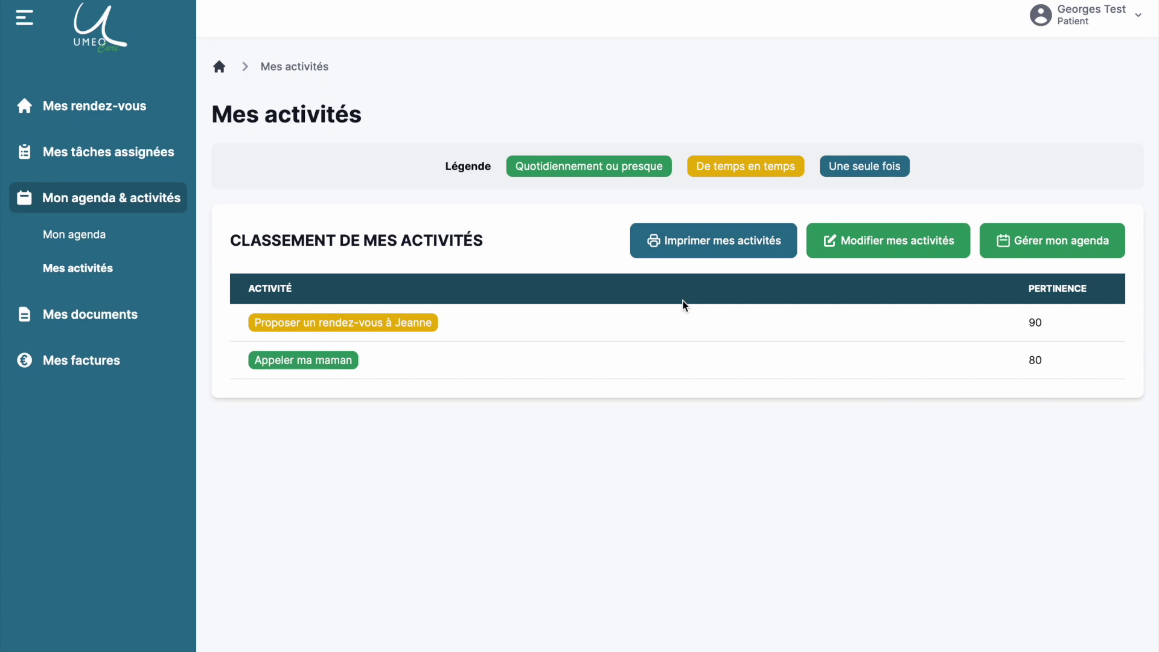
Step: Examine the editable activities under Relations amoureuses, Relations sociales and Relations familiales, and return to the activity ranking
left_click(897, 256)
scroll(725, 303, "down", 5)
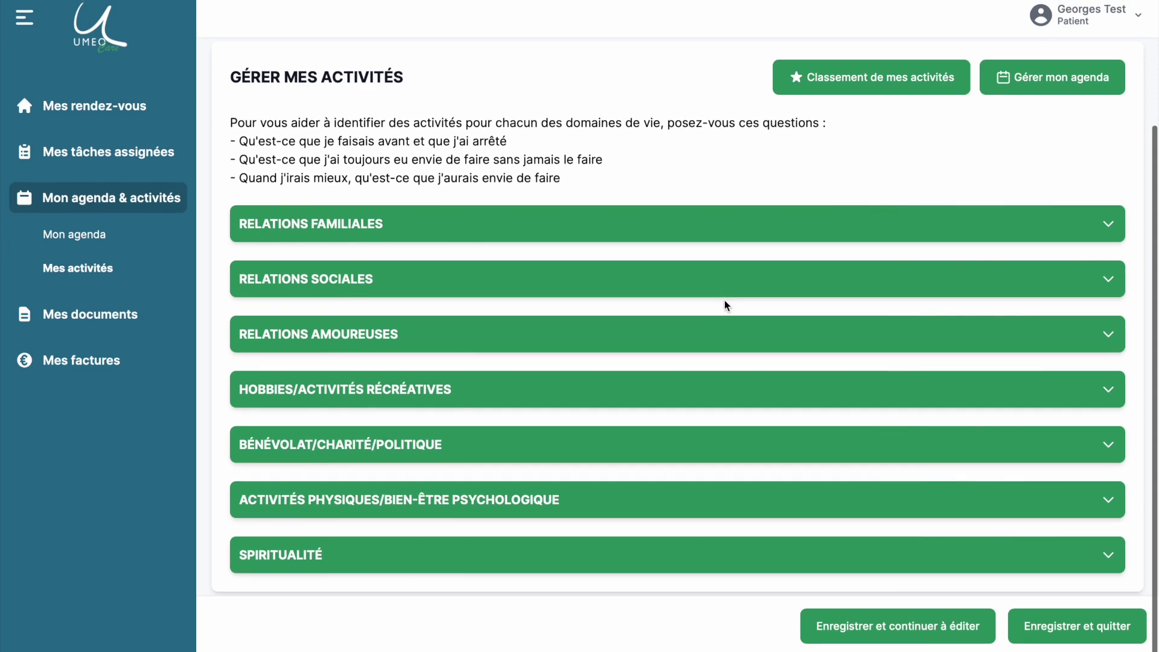
left_click(713, 338)
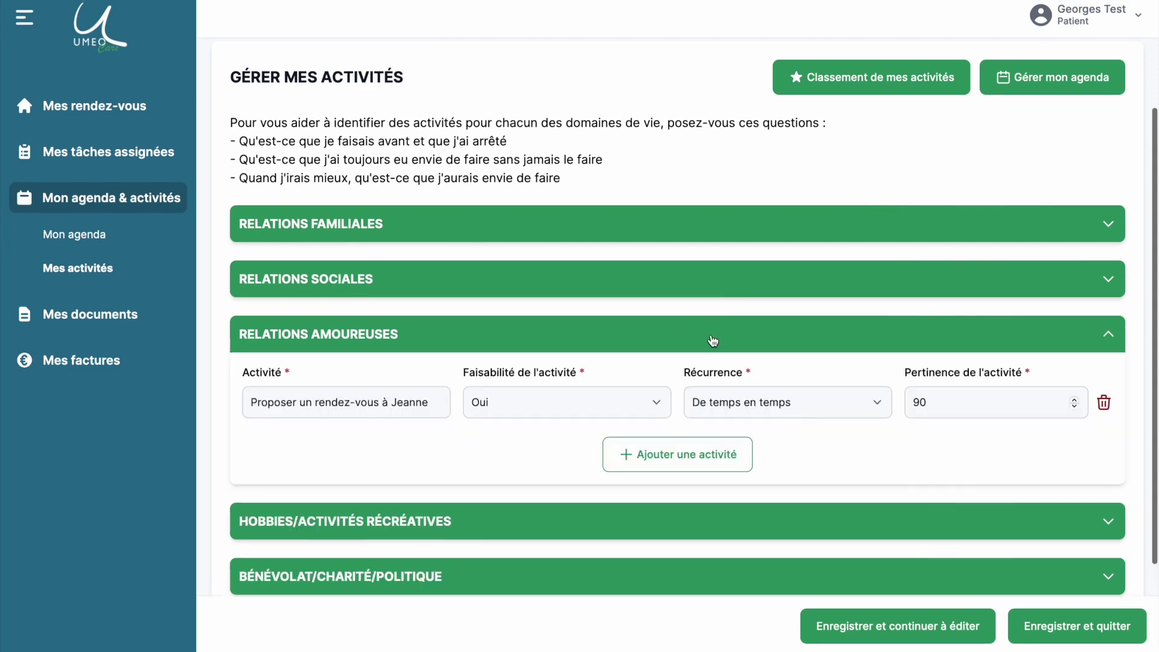
left_click(714, 276)
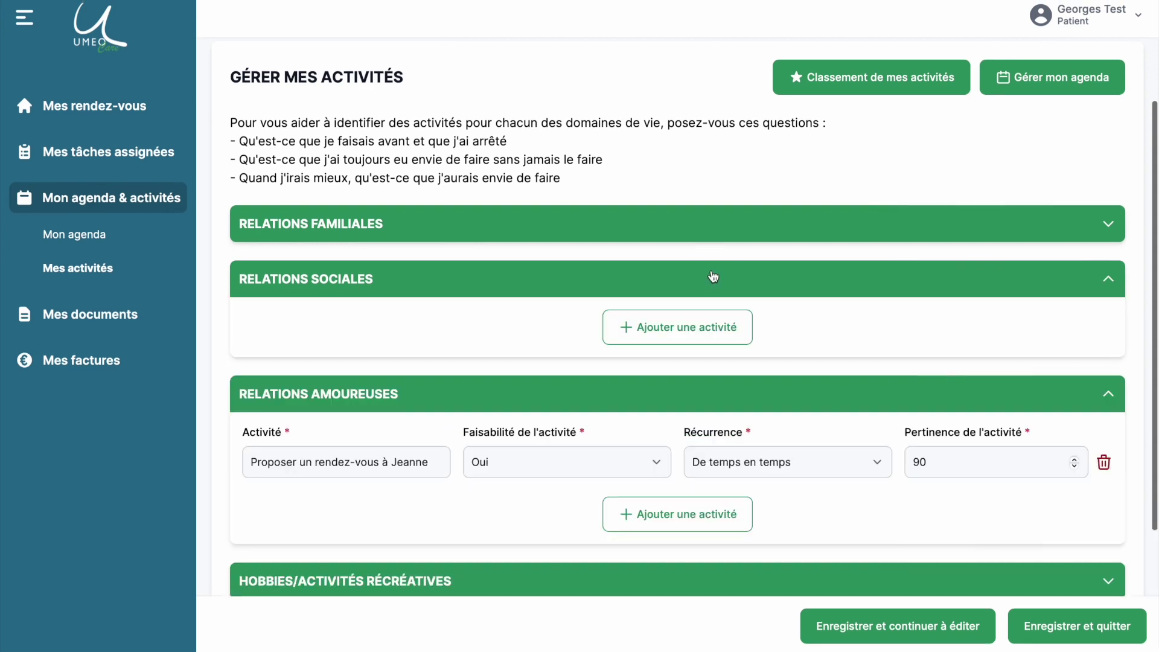
left_click(718, 239)
scroll(722, 243, "up", 5)
left_click(827, 248)
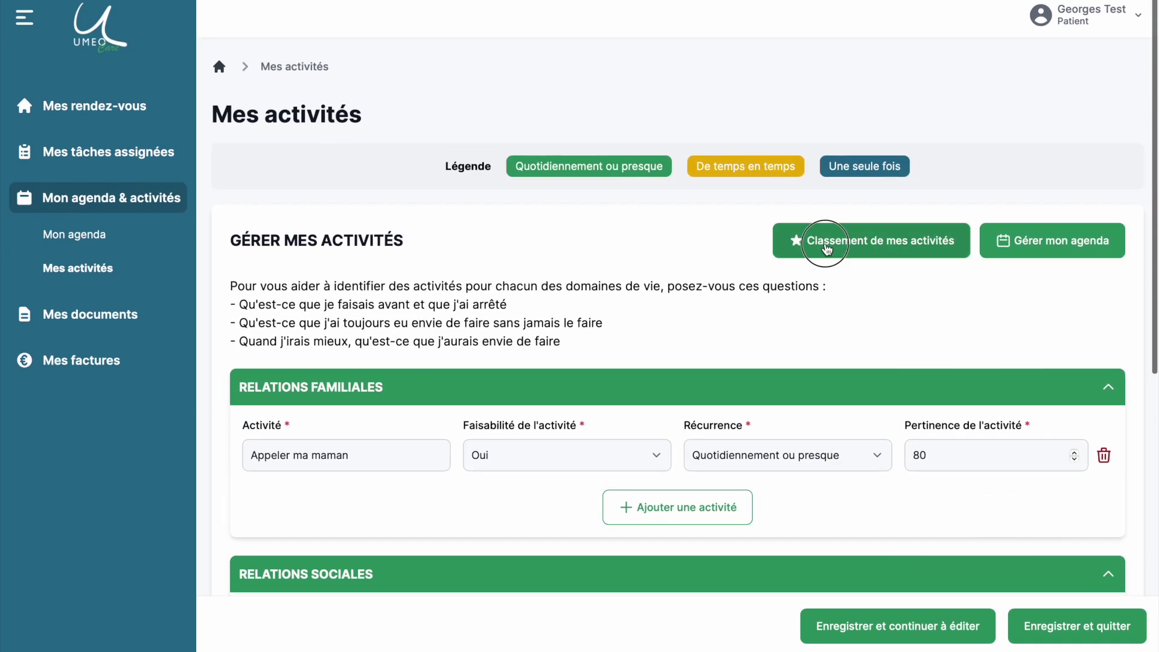